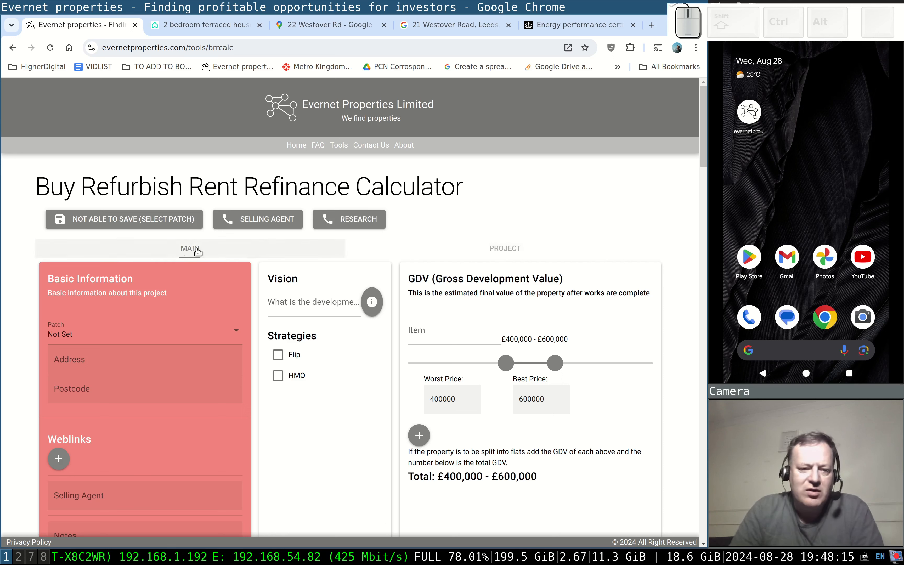
left_click(486, 253)
left_click(243, 254)
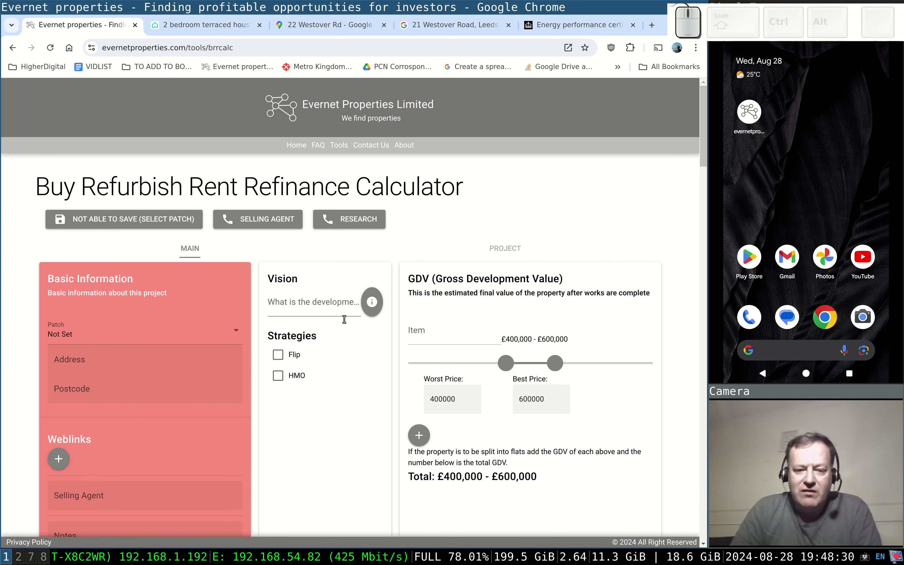
scroll(477, 367, "down", 3)
scroll(477, 367, "down", 7)
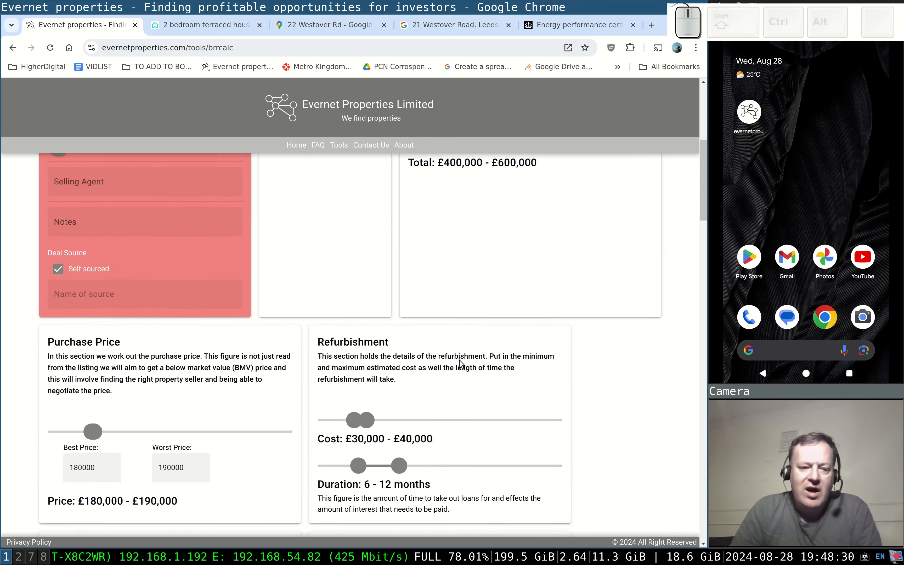
scroll(282, 379, "down", 2)
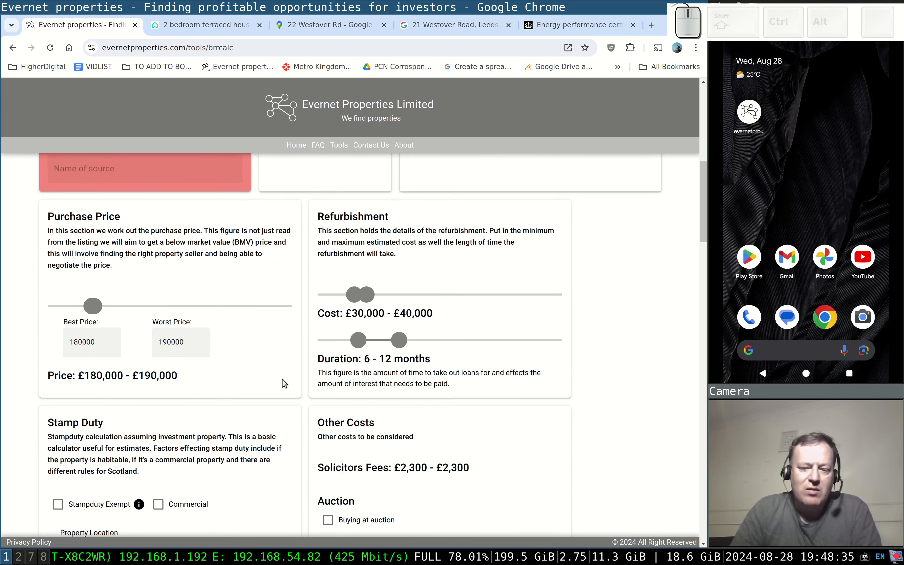
scroll(282, 379, "up", 12)
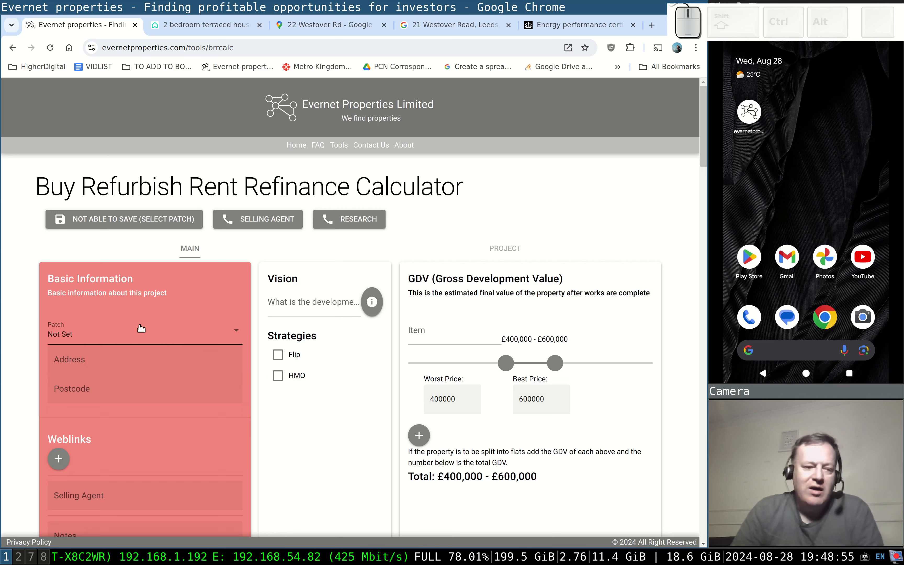
scroll(129, 331, "down", 2)
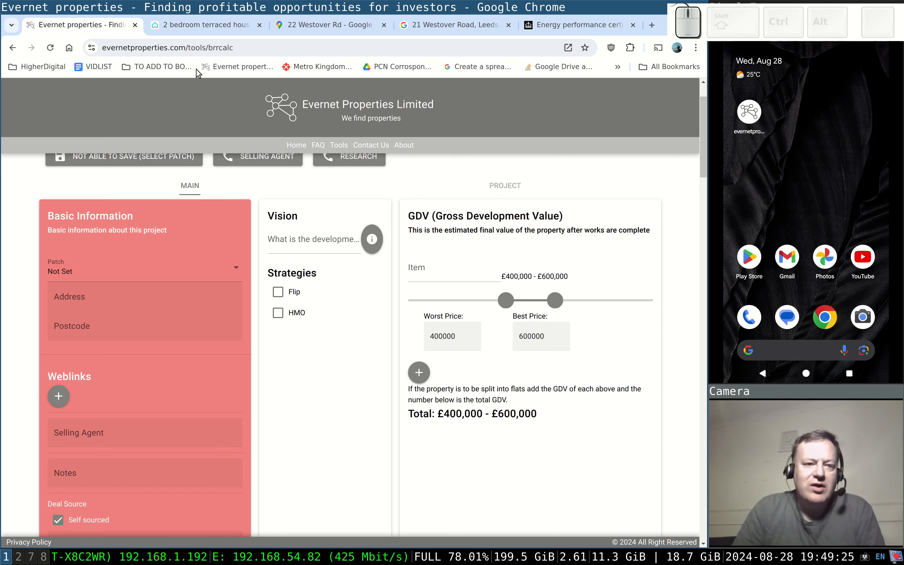
left_click(196, 30)
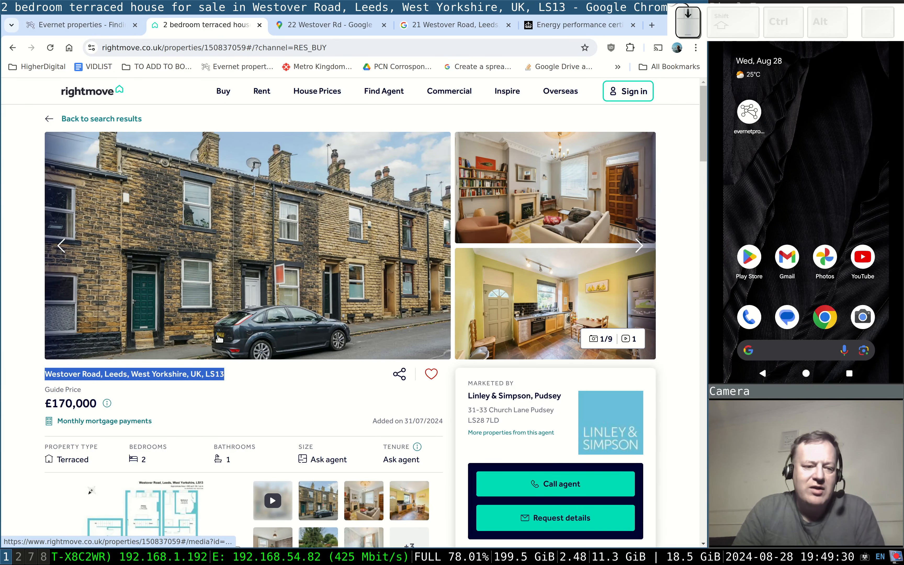
scroll(220, 338, "down", 8)
scroll(221, 336, "up", 8)
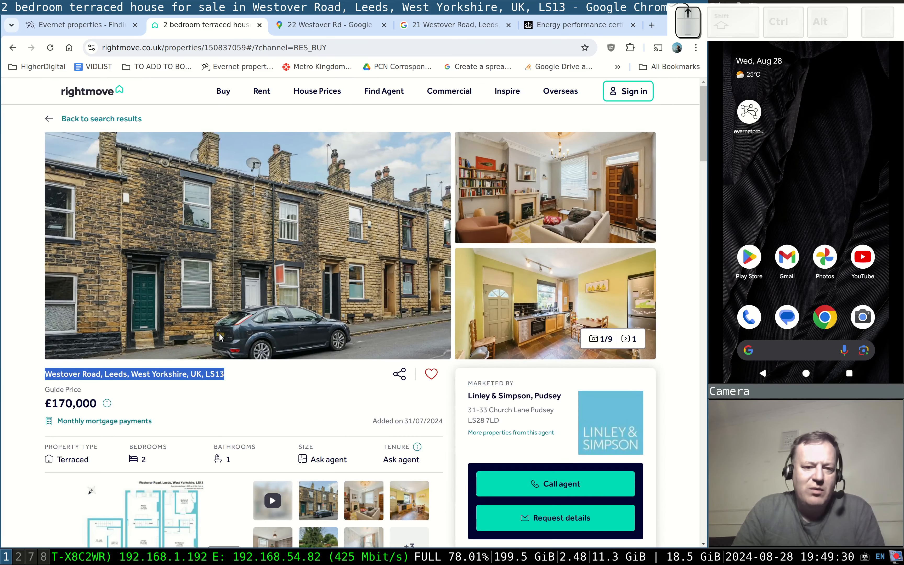
left_click(135, 385)
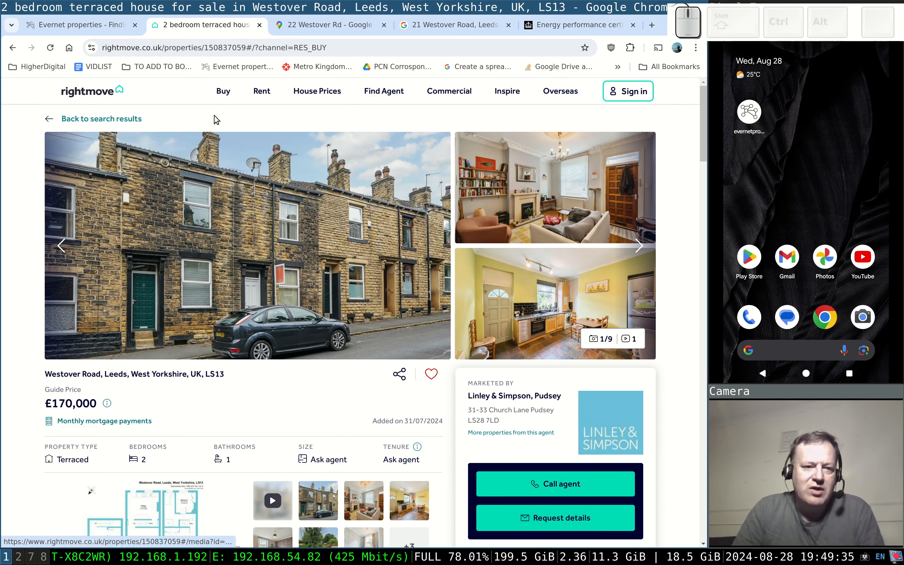
left_click(218, 45)
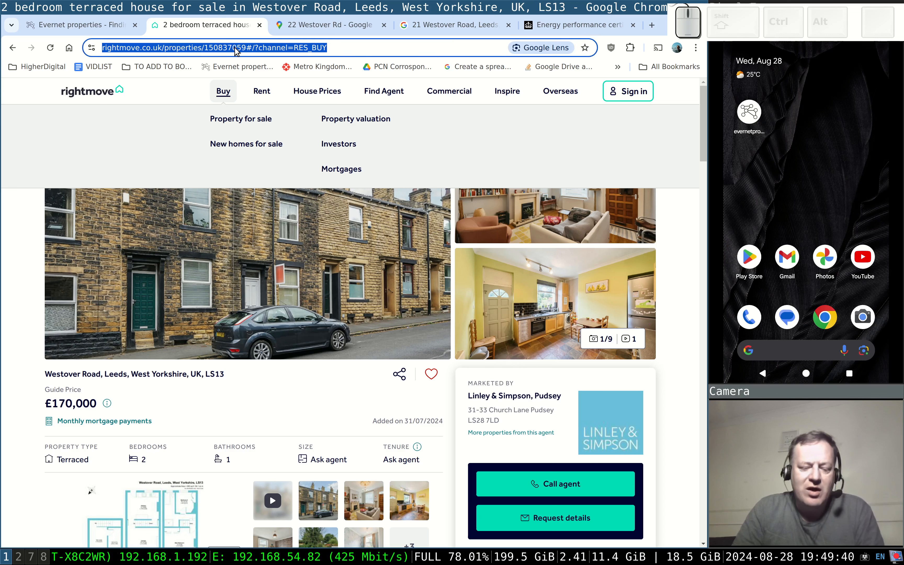
key("ctrl")
key("ctrl+c")
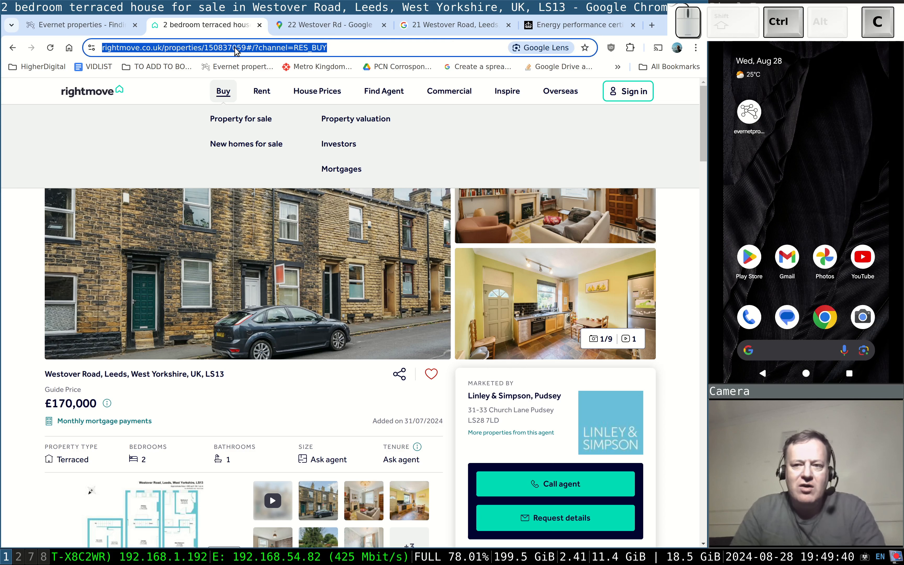
right_click(236, 50)
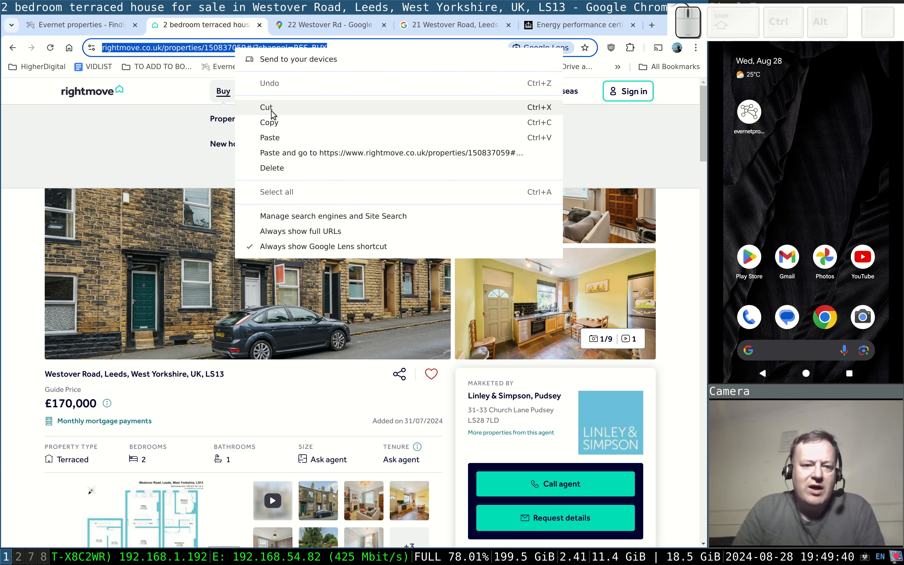
left_click(277, 122)
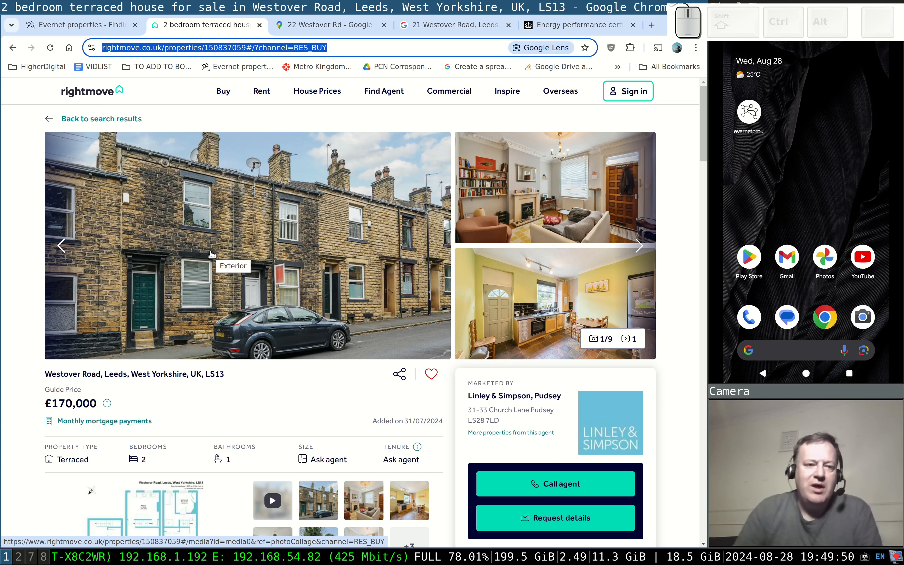
left_click(82, 29)
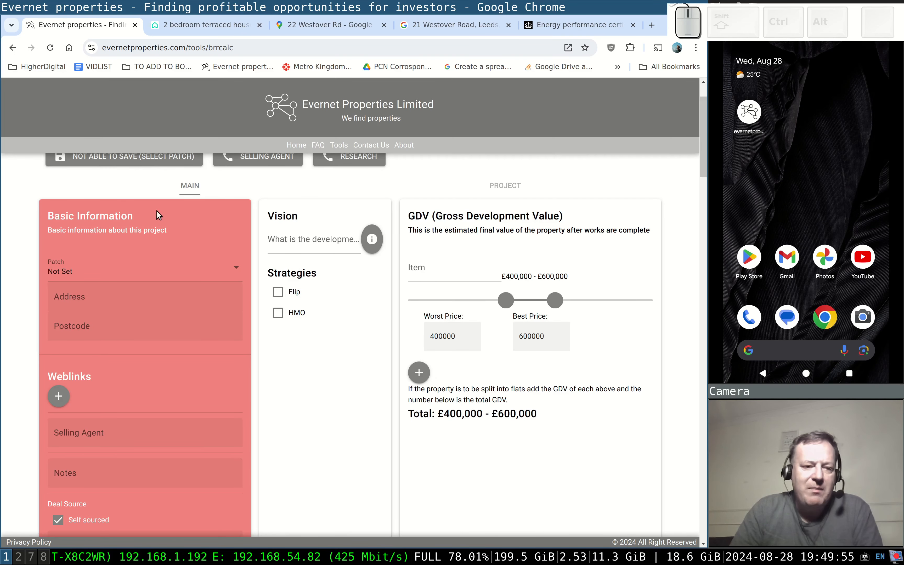
scroll(171, 263, "down", 1)
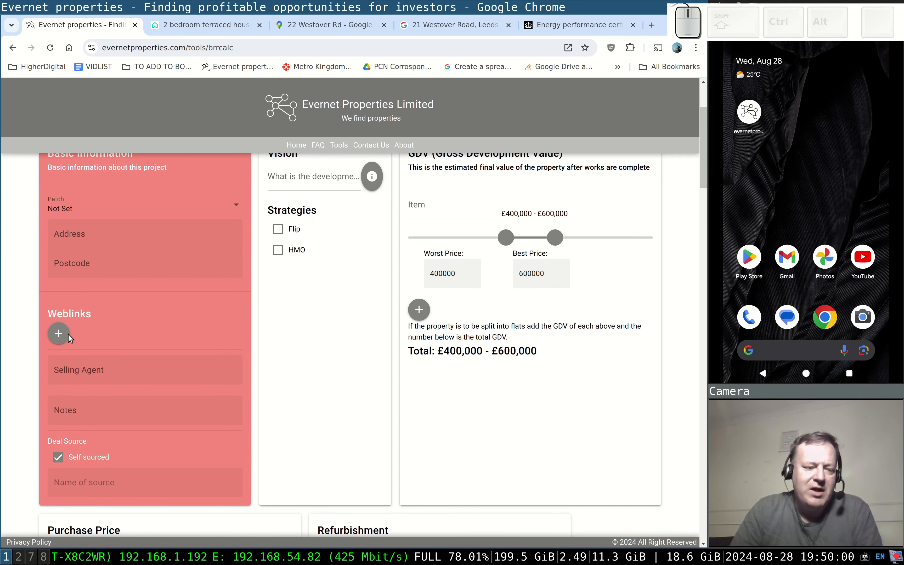
Add a project weblink pointing to the copied Rightmove listing URL.
left_click(58, 334)
left_click(306, 343)
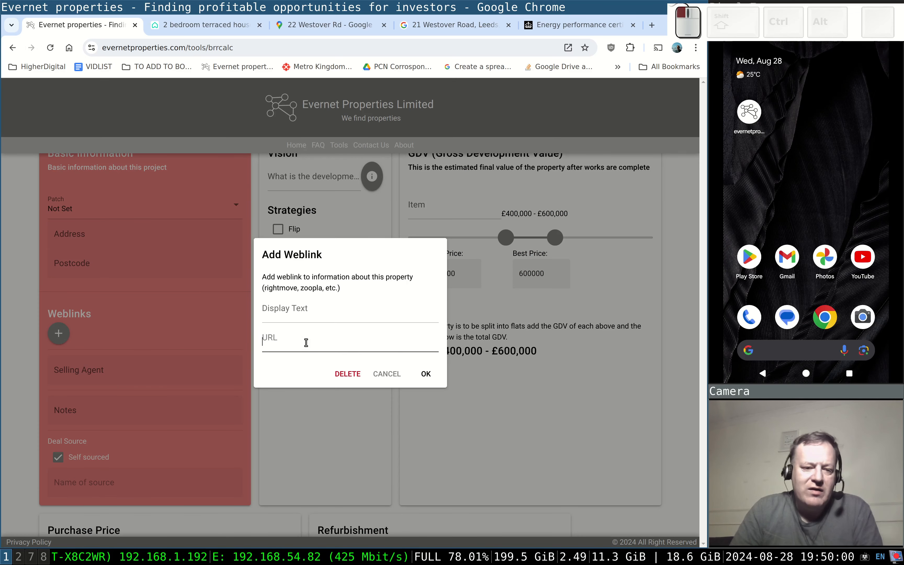
key("ctrl+v")
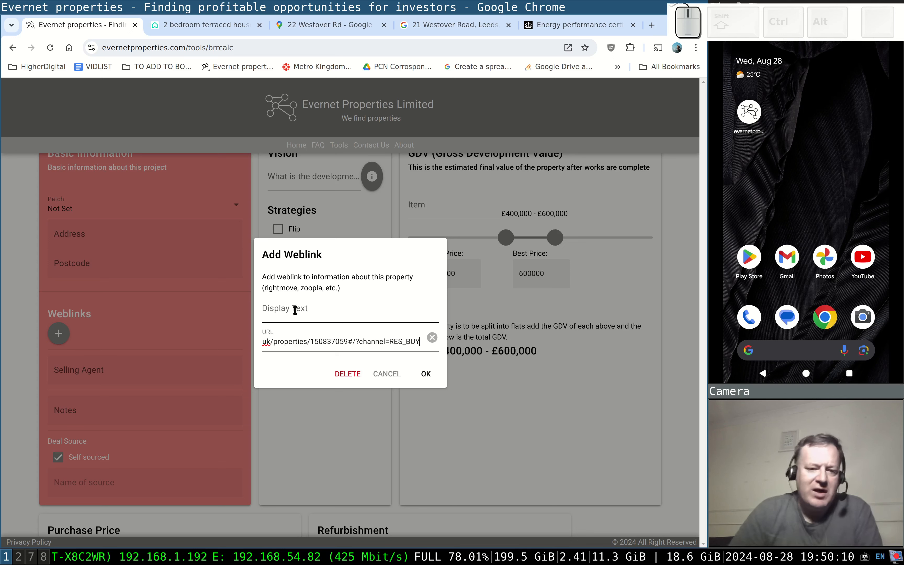
left_click(425, 373)
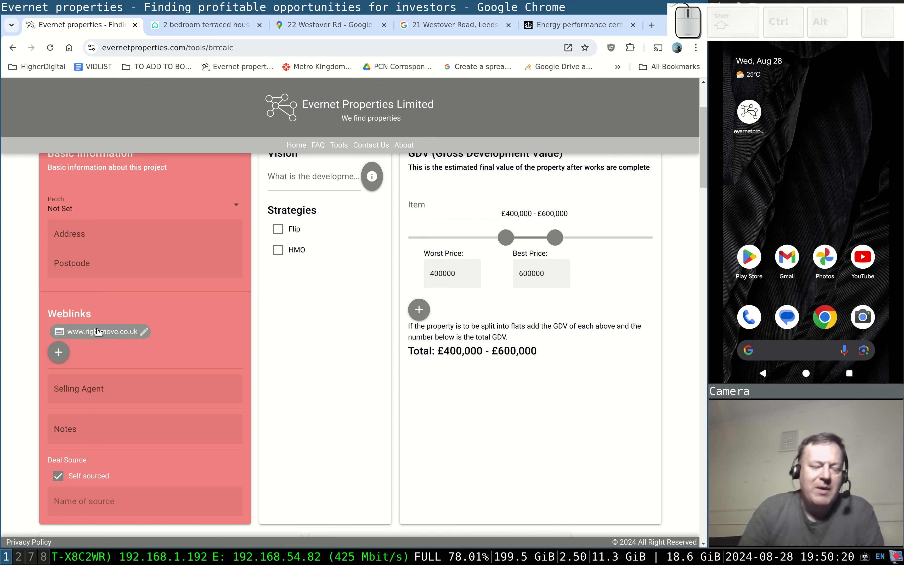
Close the original Rightmove page and confirm the saved rightmove weblink opens the listing.
left_click(187, 26)
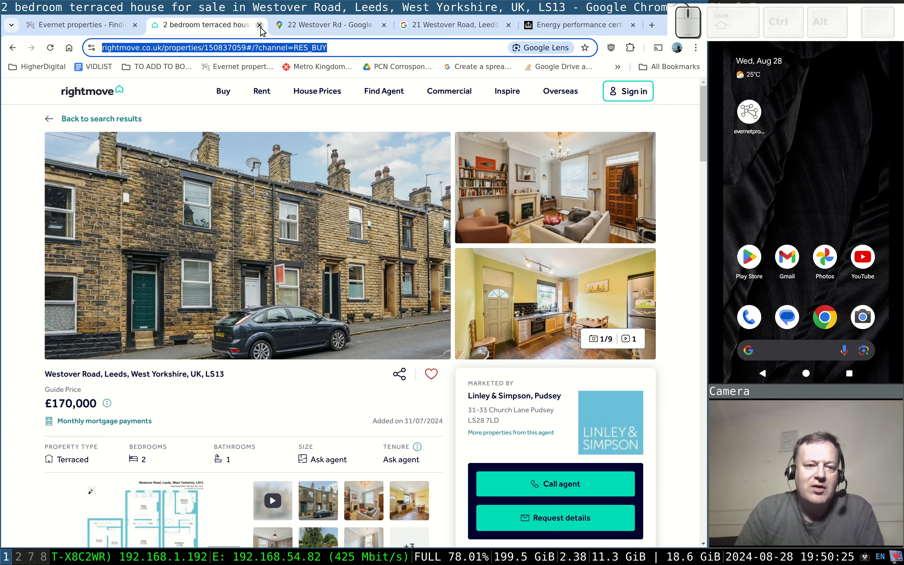
left_click(259, 25)
left_click(101, 26)
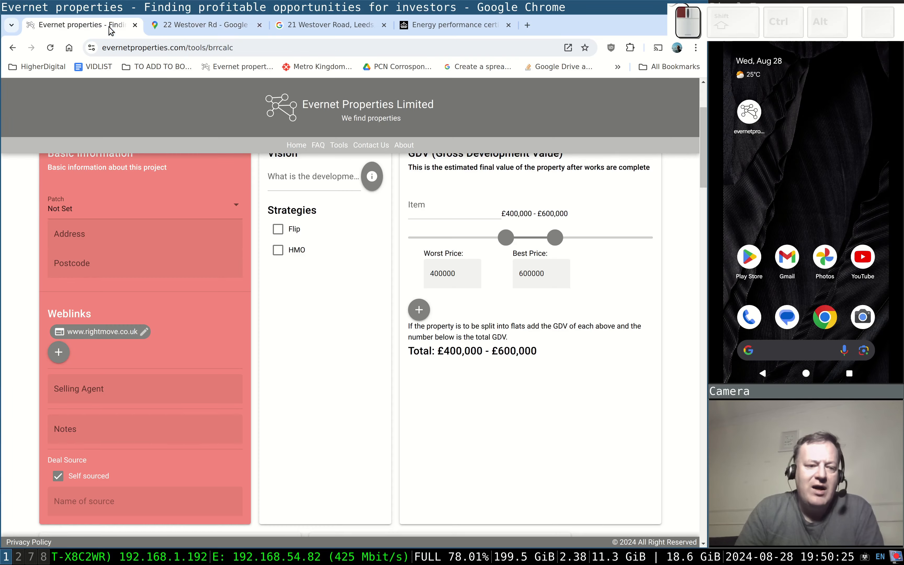
left_click(108, 332)
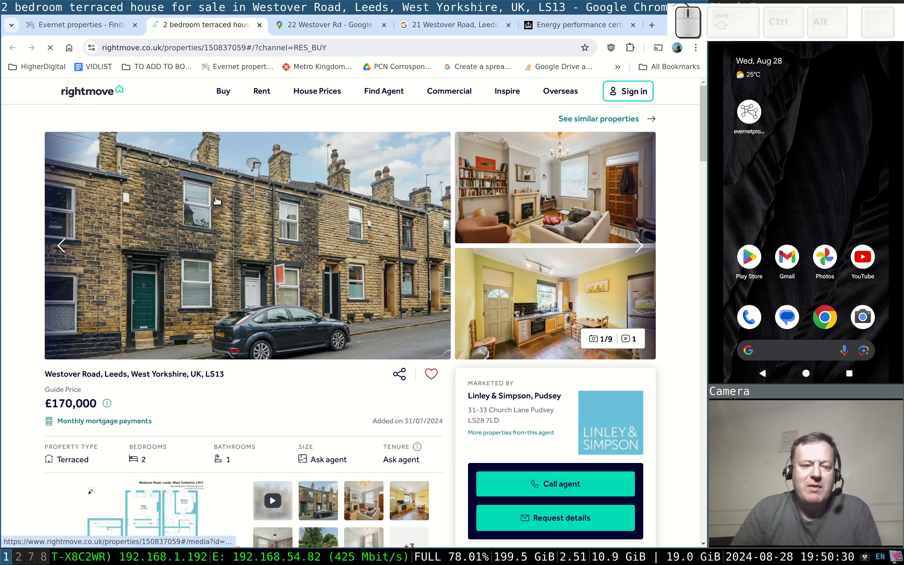
left_click(69, 26)
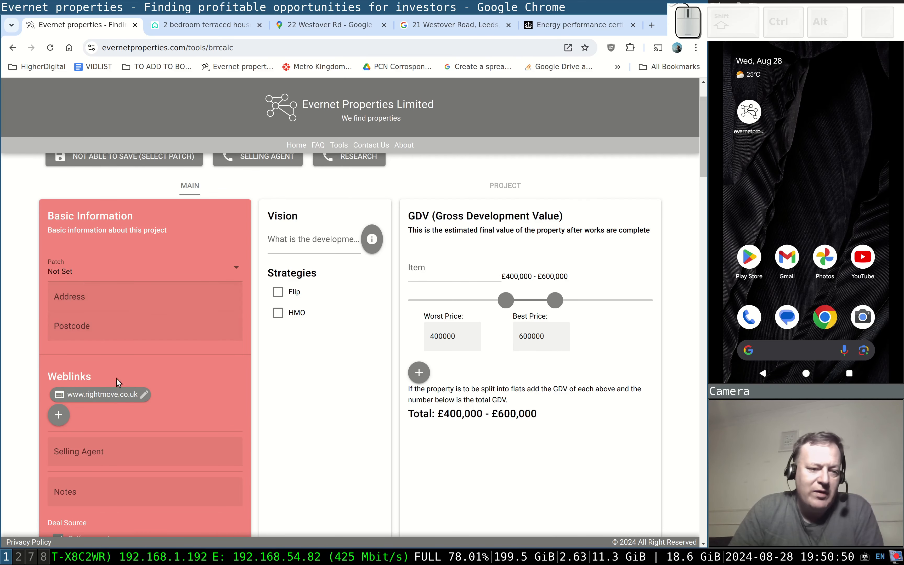
scroll(131, 321, "down", 2)
scroll(135, 336, "down", 2)
scroll(150, 374, "up", 3)
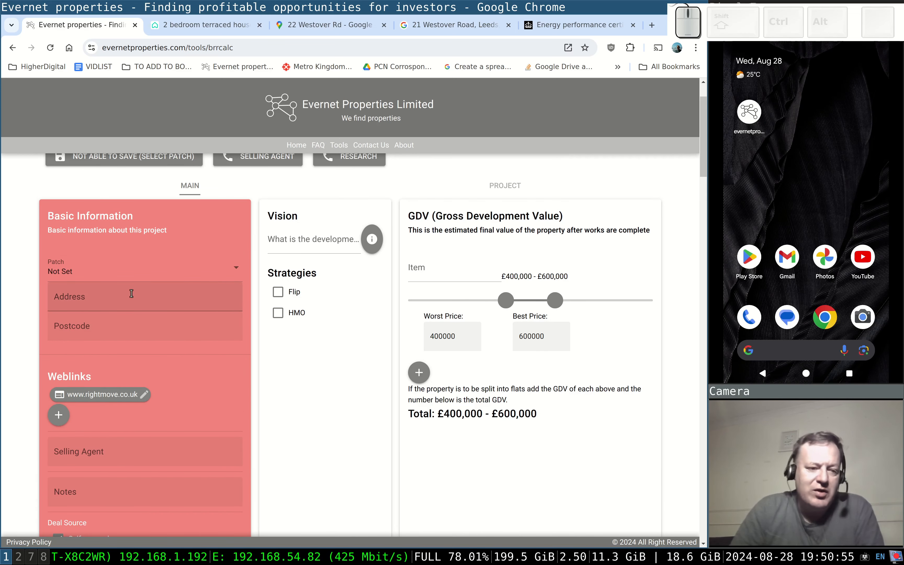
left_click(205, 26)
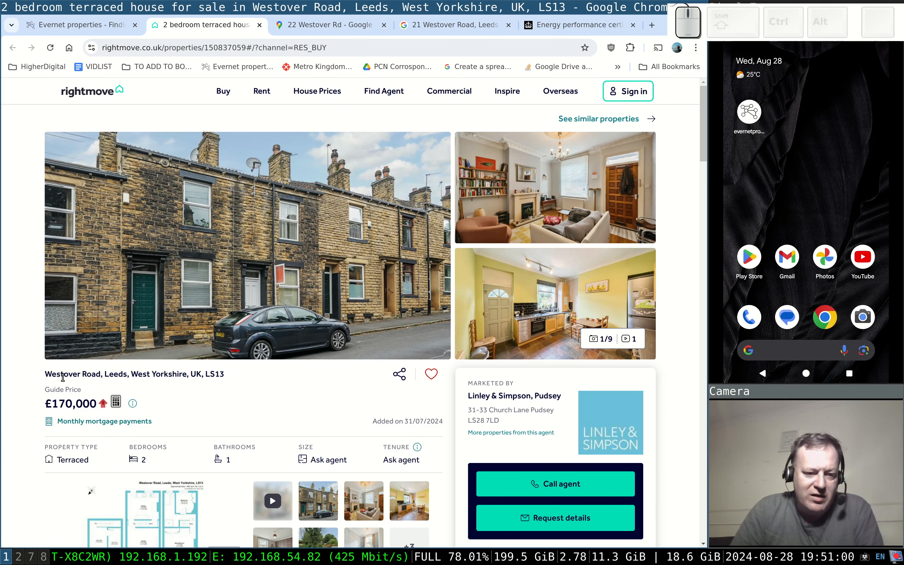
left_click_drag(225, 374, 45, 375)
key("ctrl+c")
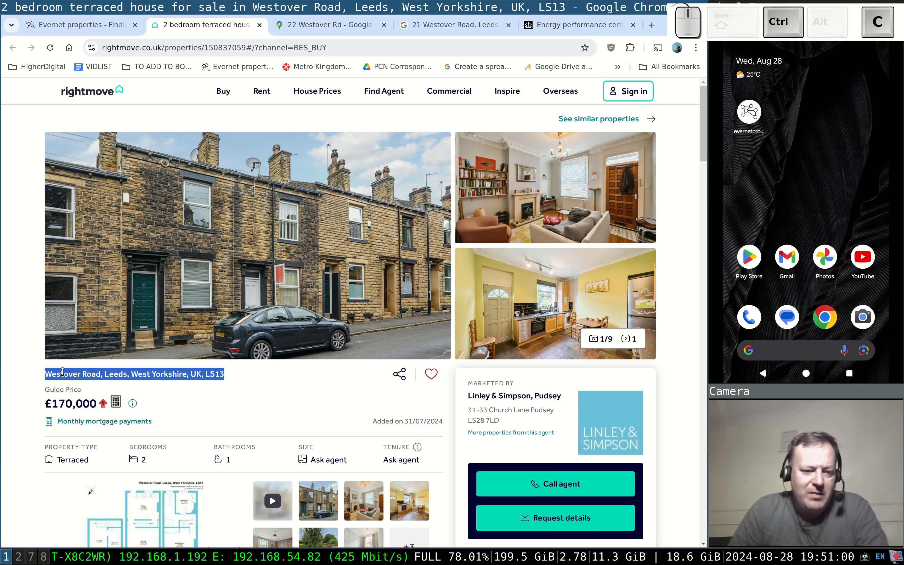
left_click(79, 25)
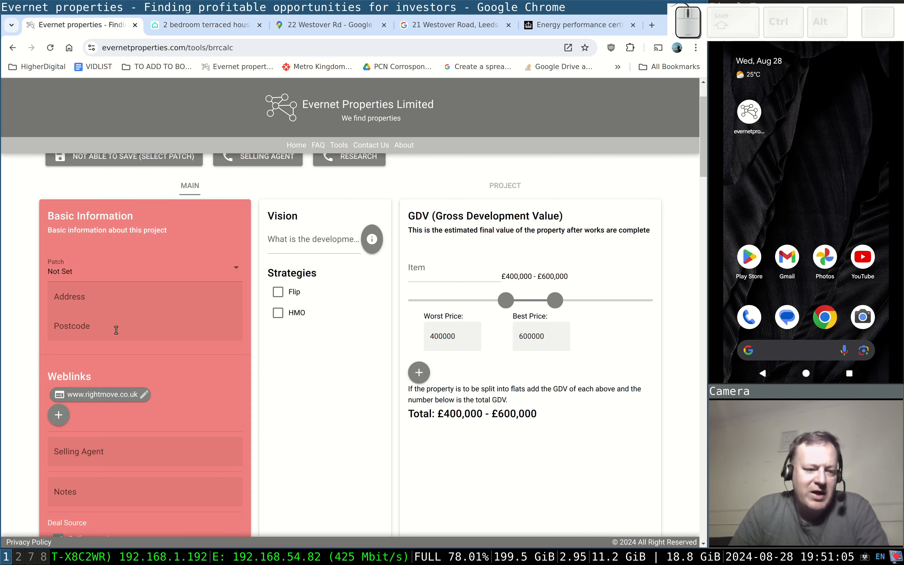
left_click(95, 302)
key("ctrl+v")
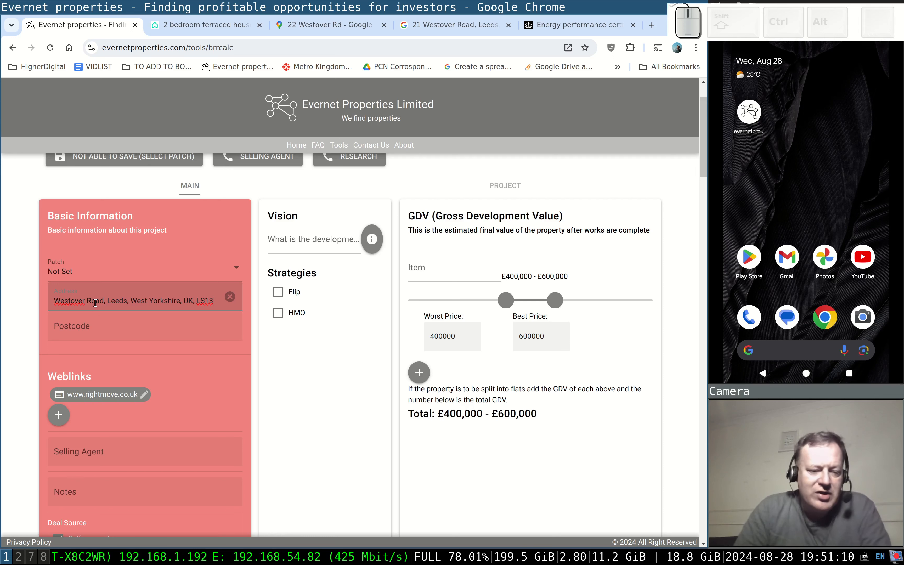
key("Left")
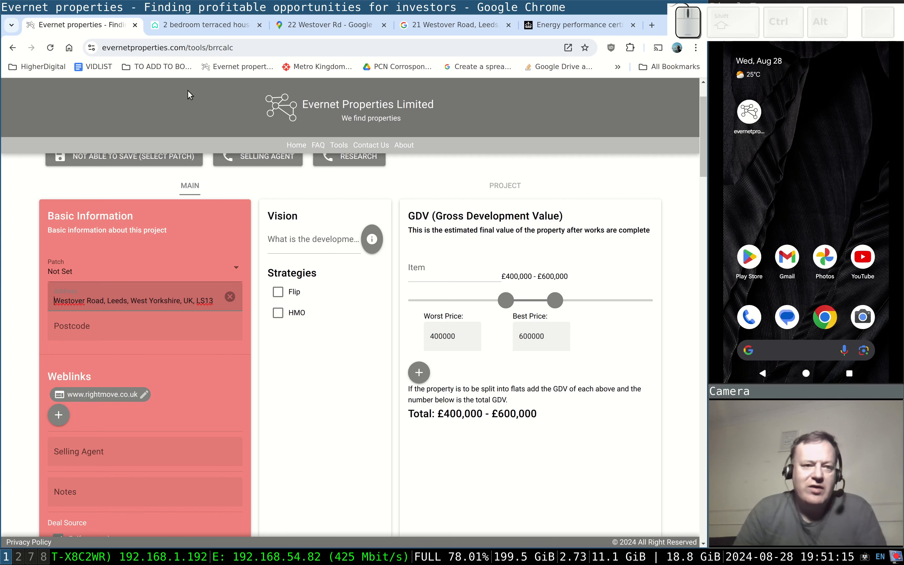
left_click(203, 30)
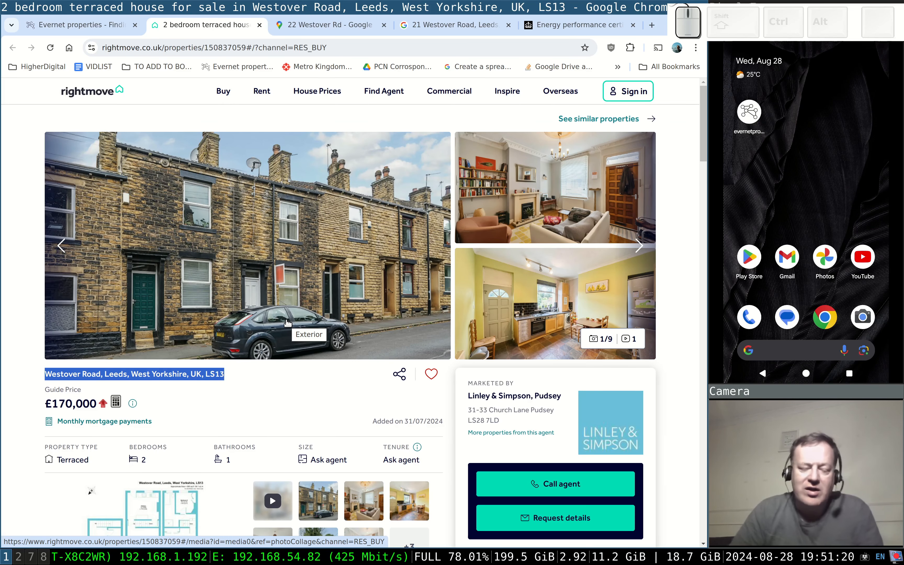
left_click(150, 315)
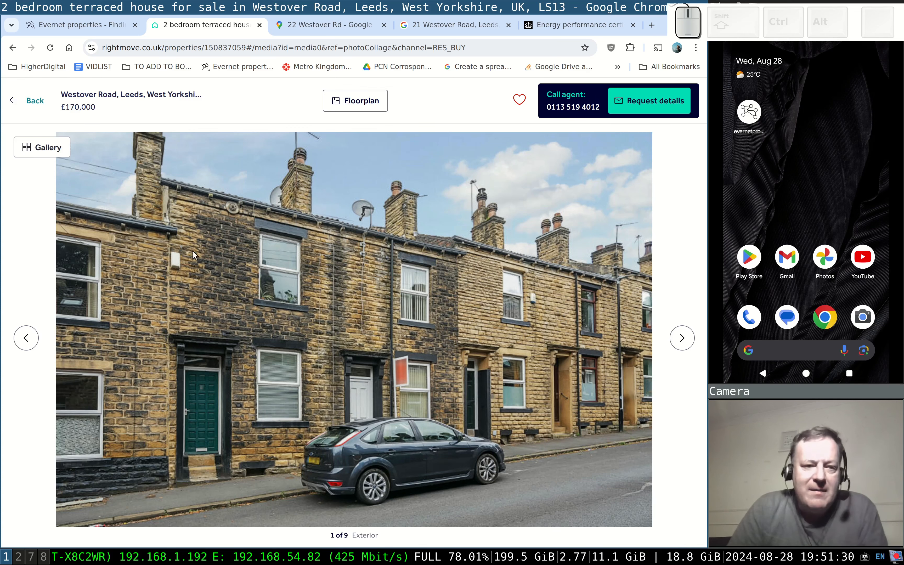
left_click(34, 105)
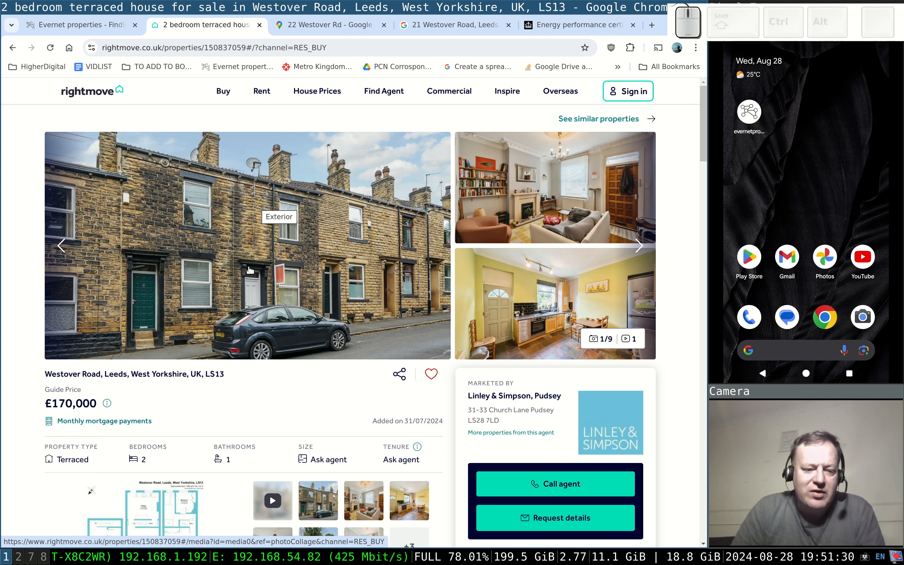
left_click(329, 24)
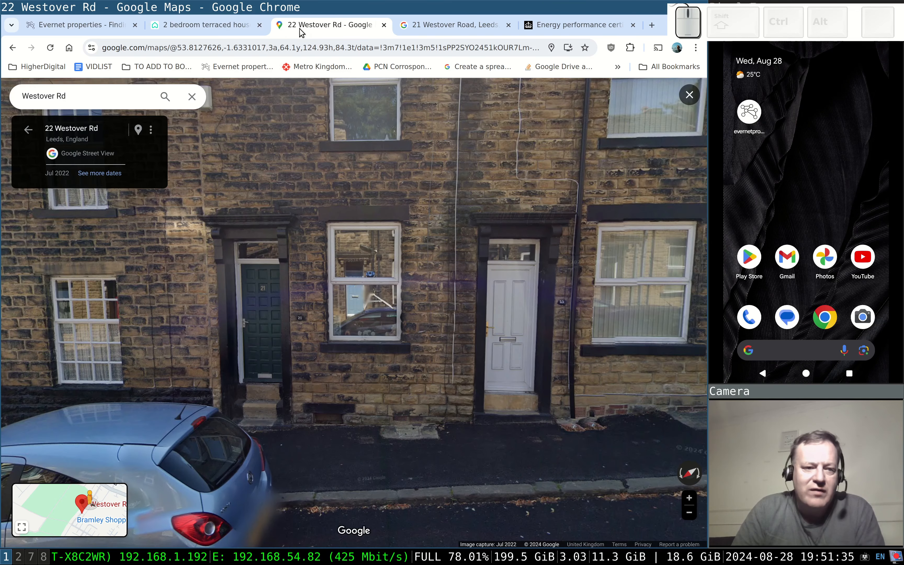
scroll(307, 217, "down", 5)
left_click_drag(316, 171, 330, 249)
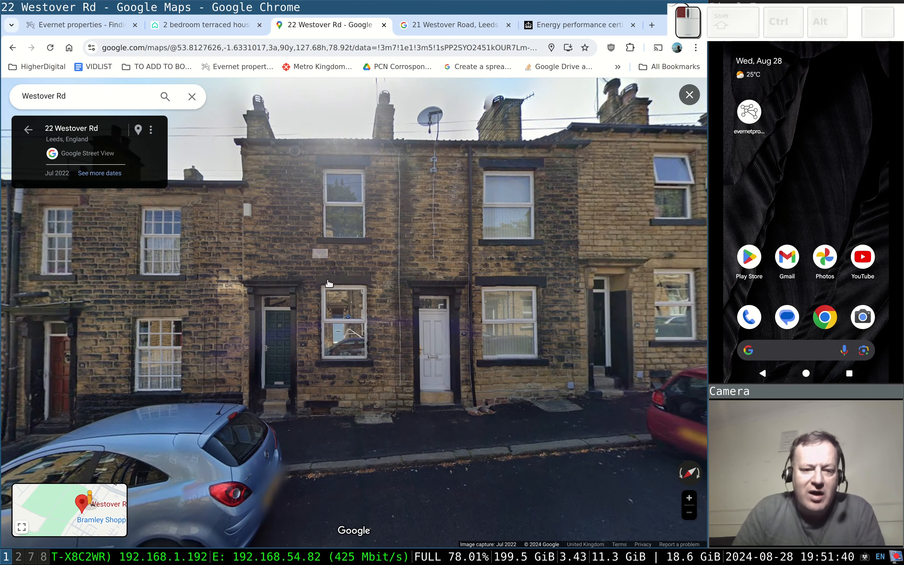
left_click_drag(320, 300, 341, 282)
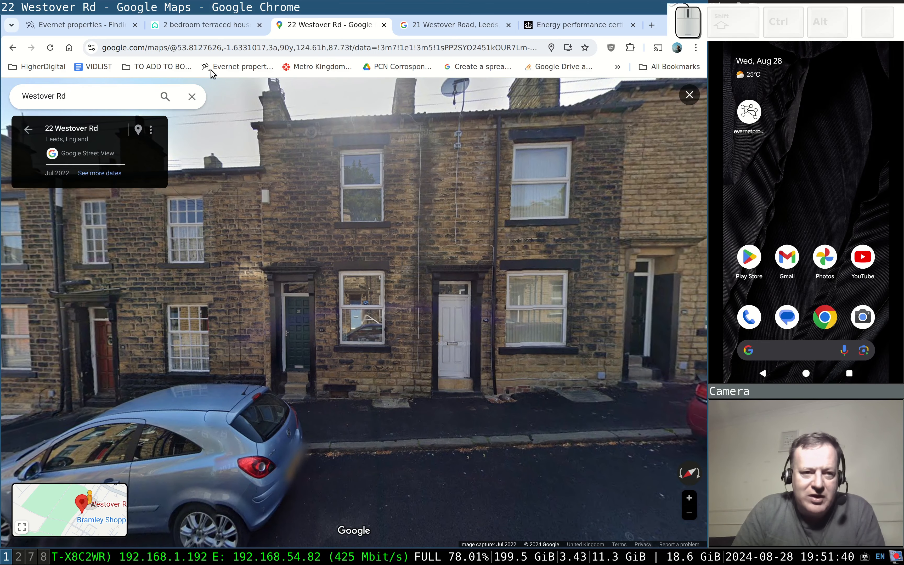
left_click(204, 26)
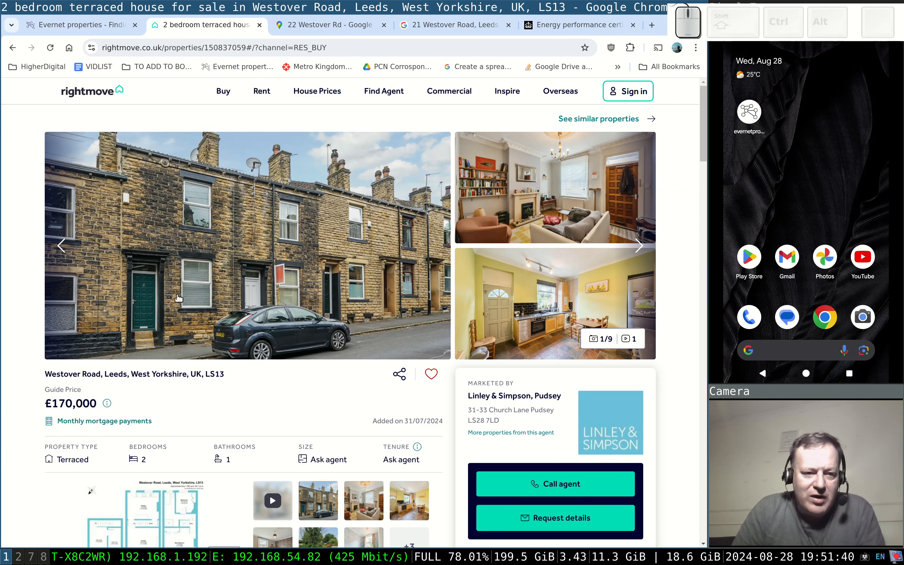
left_click(295, 25)
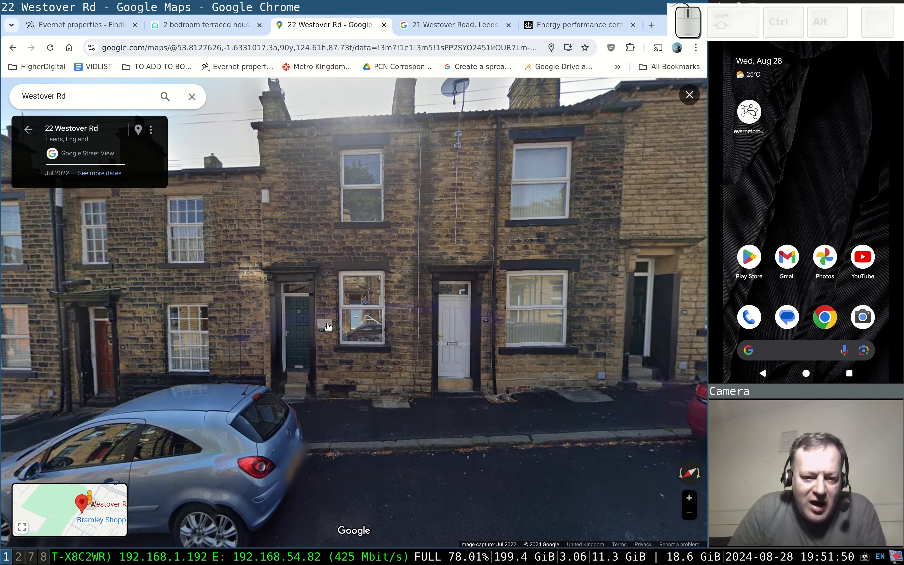
scroll(321, 325, "up", 3)
scroll(322, 325, "up", 2)
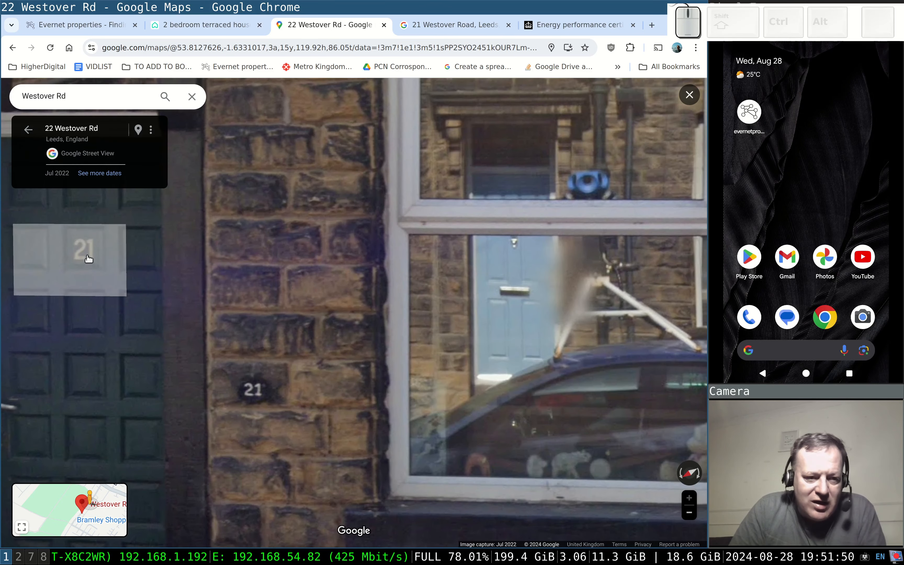
scroll(308, 301, "down", 5)
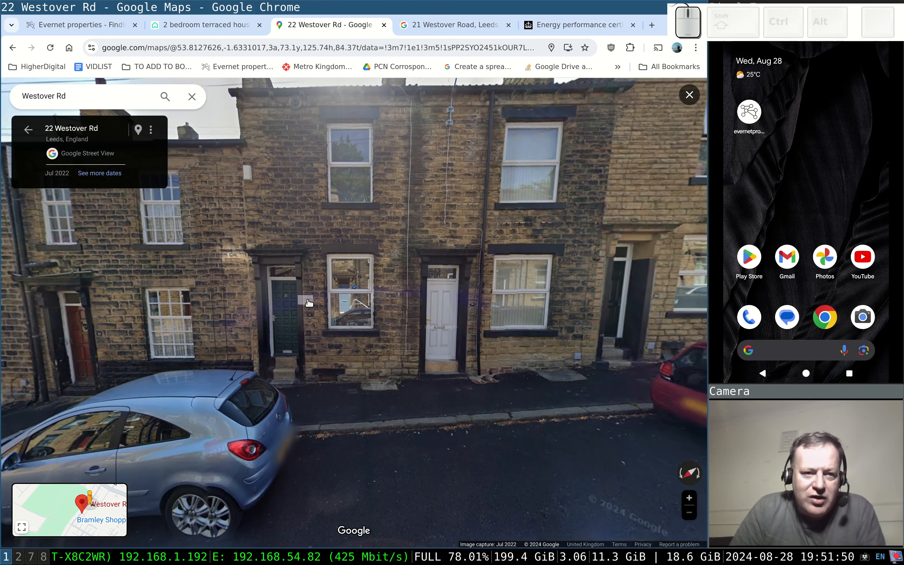
left_click(120, 33)
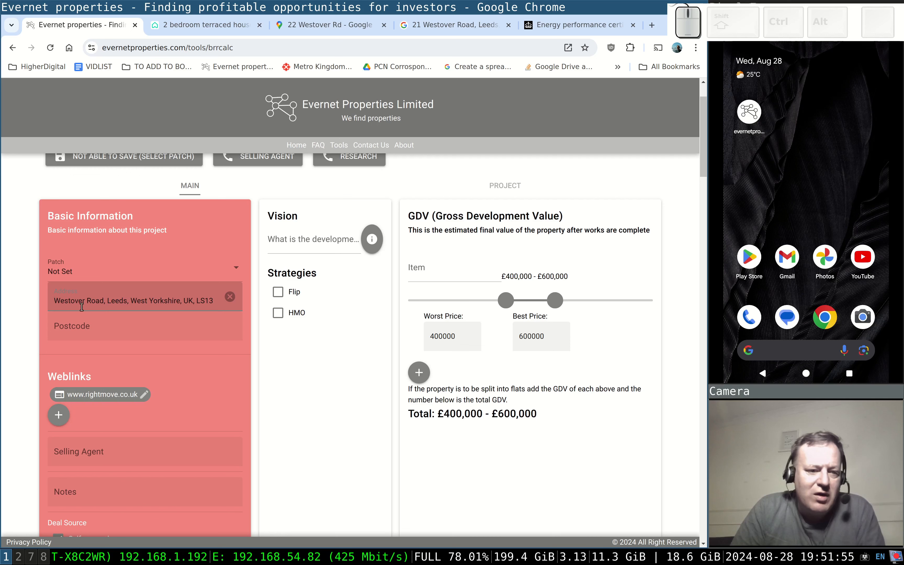
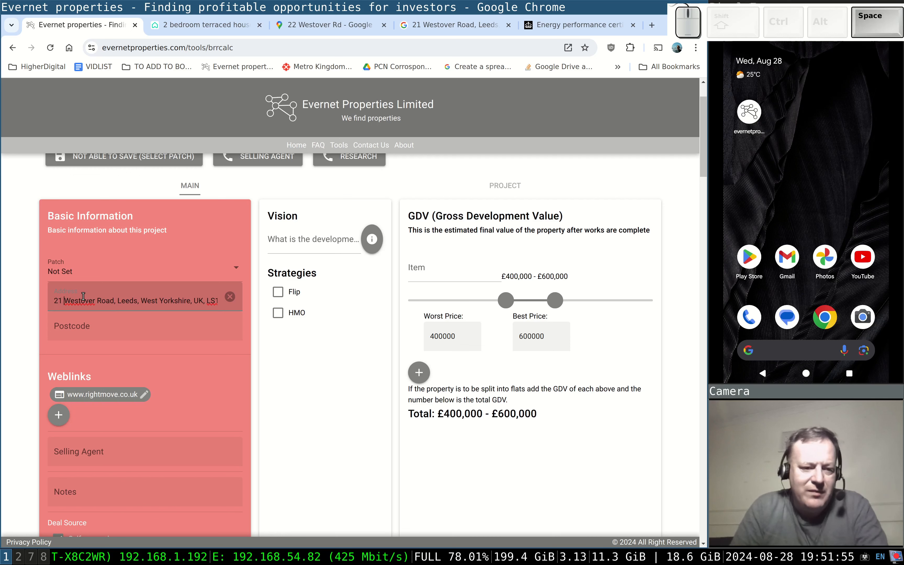
key("End")
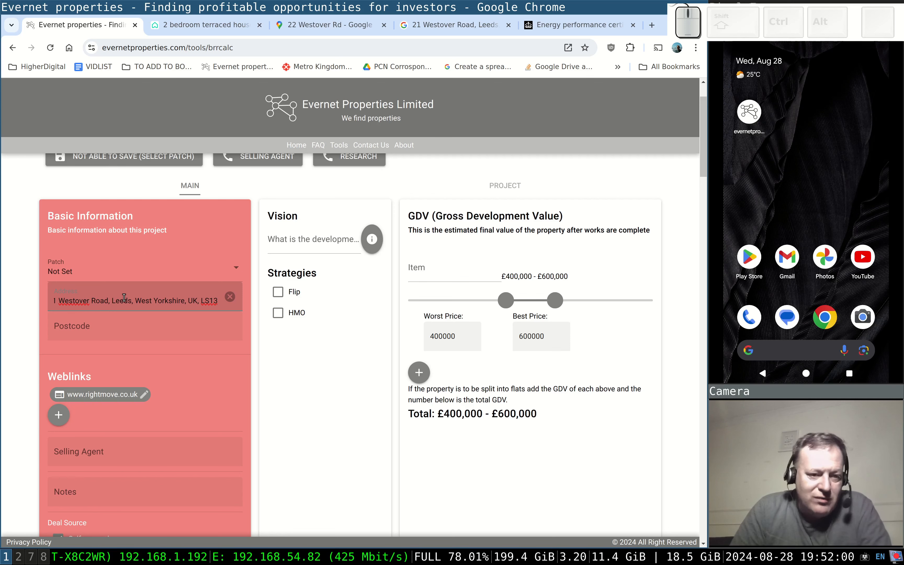
key("shift+Home")
key("ctrl+c")
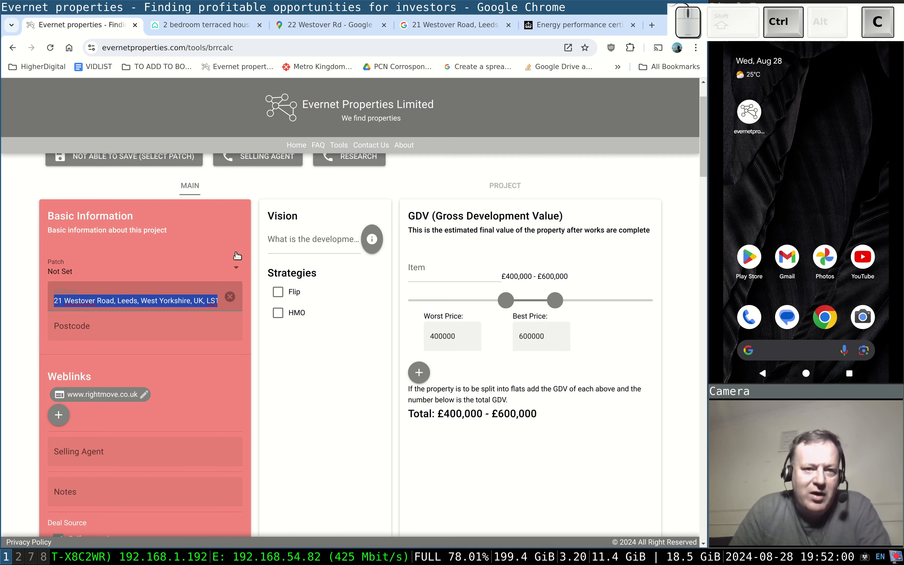
left_click(329, 25)
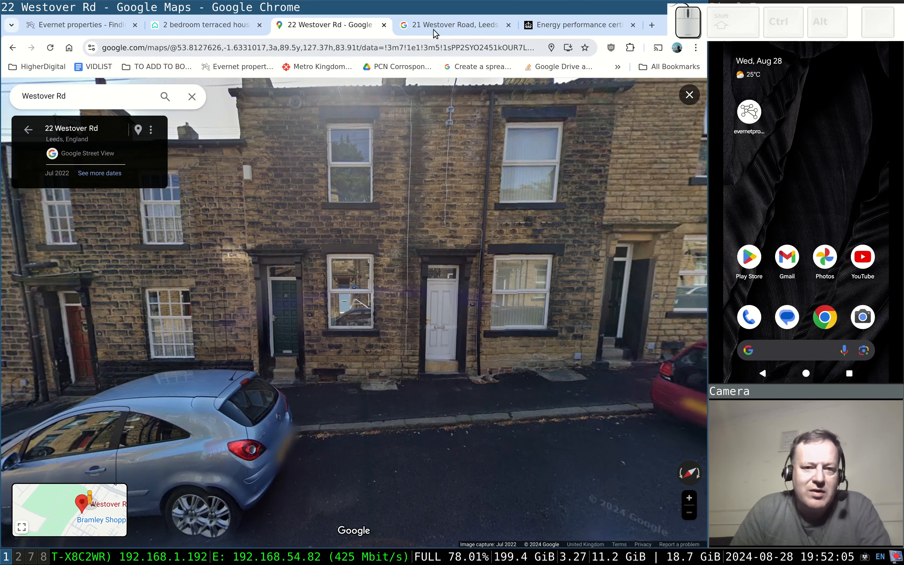
left_click(433, 29)
left_click(149, 52)
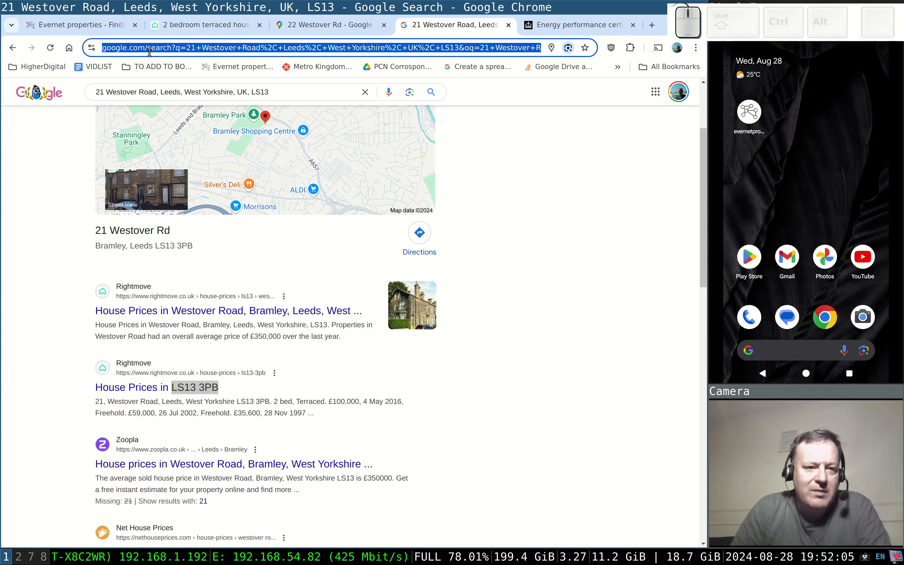
key("ctrl+v")
key("Return")
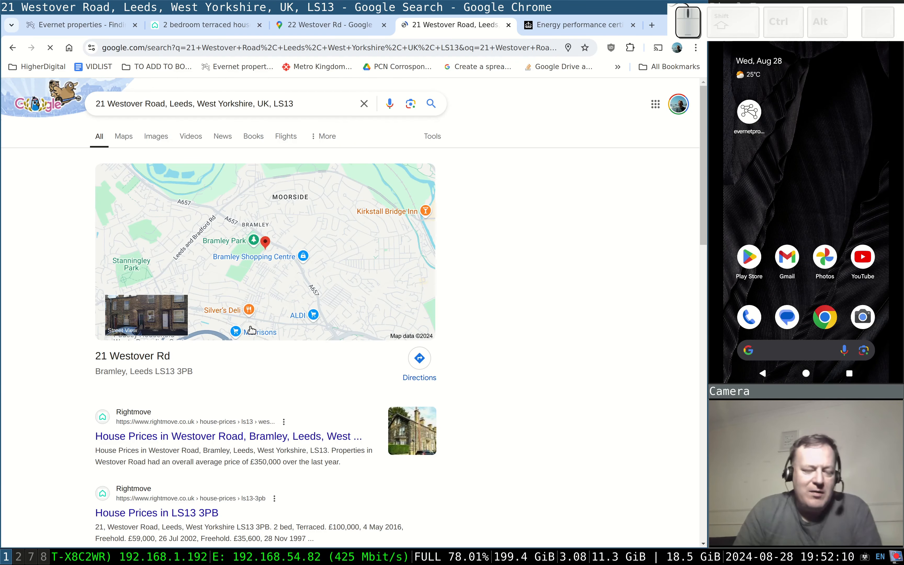
scroll(251, 329, "down", 3)
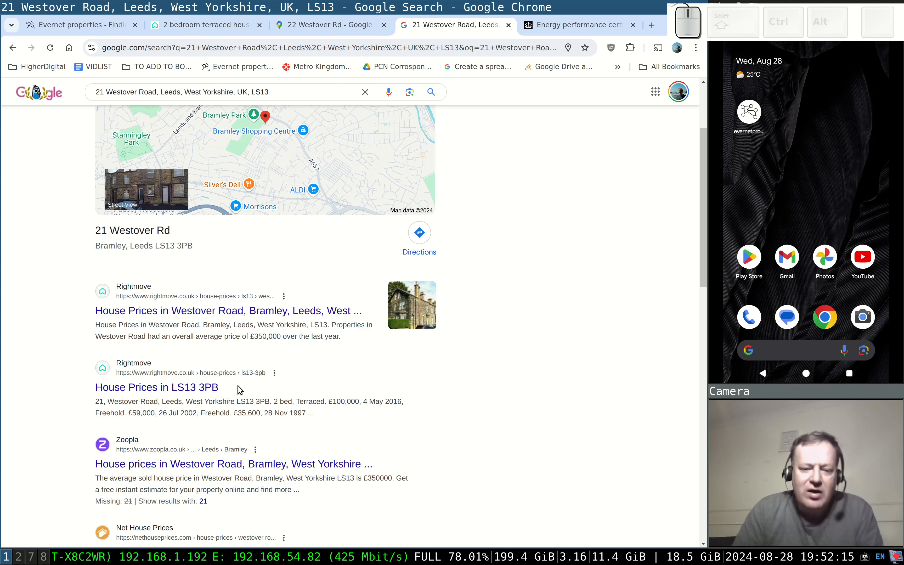
left_click_drag(238, 389, 171, 388)
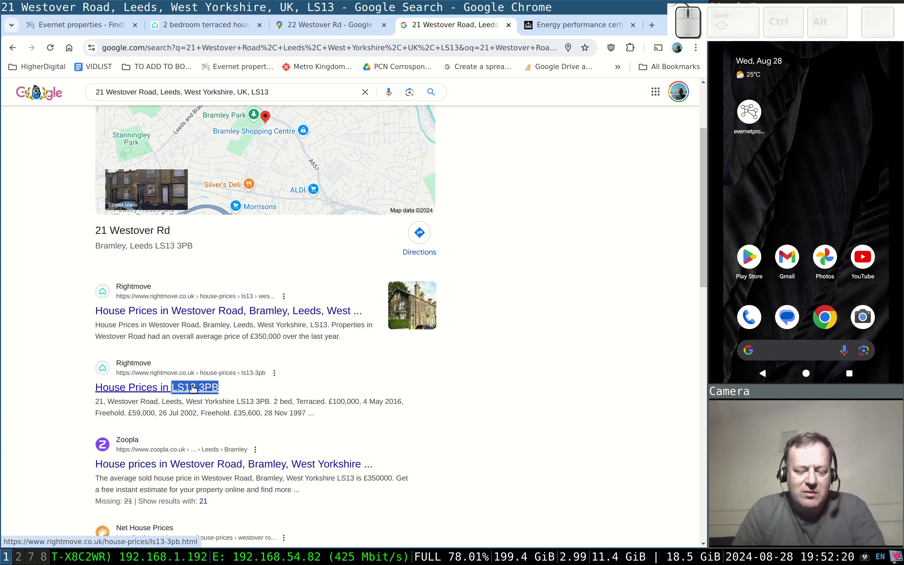
key("ctrl+c")
left_click(564, 24)
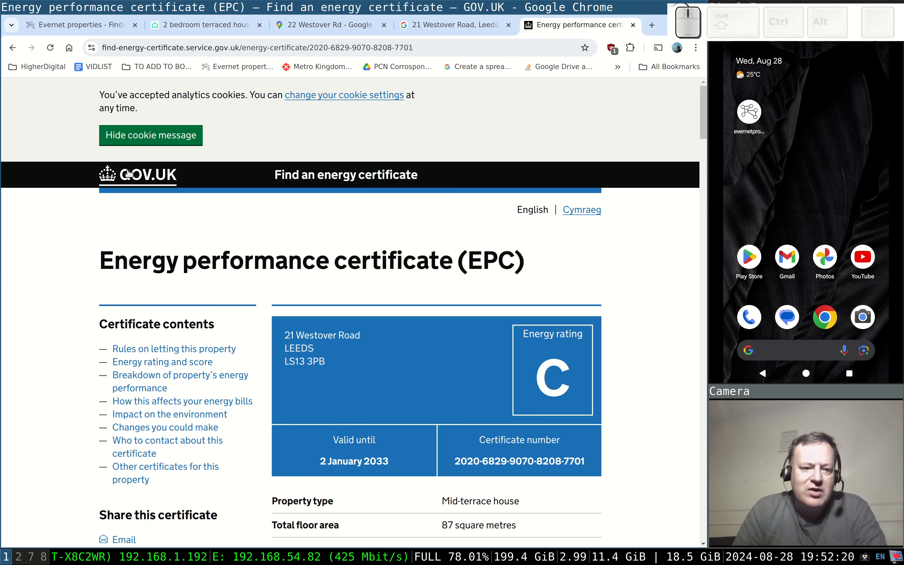
Search the web for 'epc' and open GOV.UK's Find an energy certificate service.
left_click(112, 48)
type("epc")
key("Return")
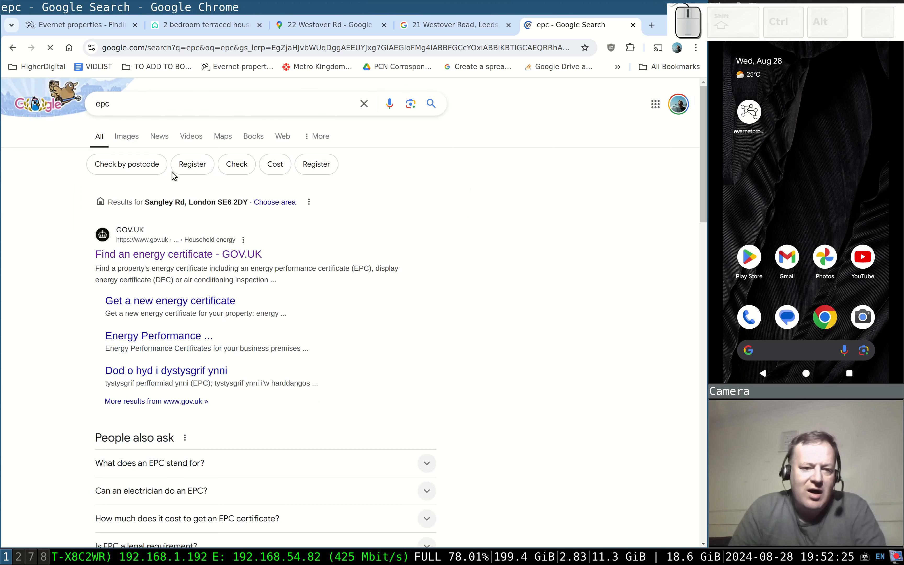
left_click(169, 255)
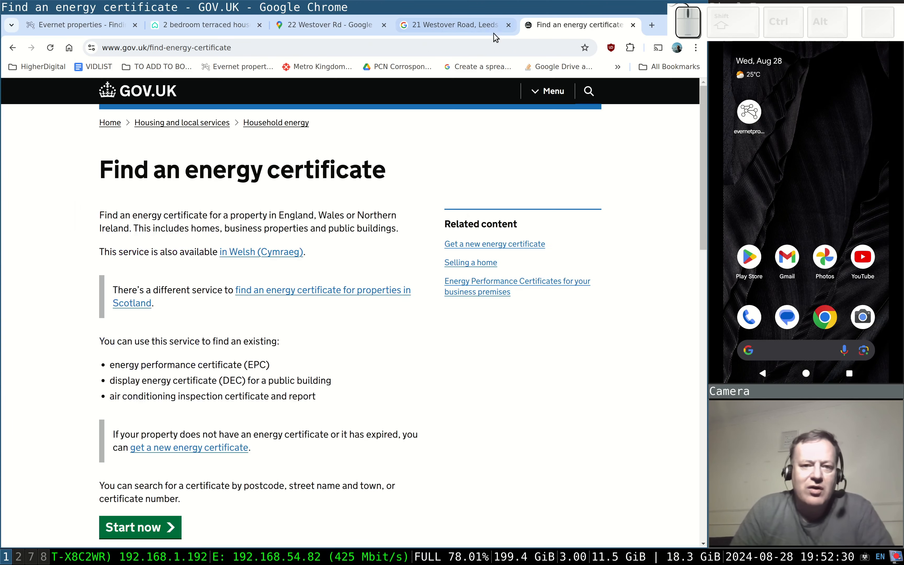
scroll(238, 347, "down", 1)
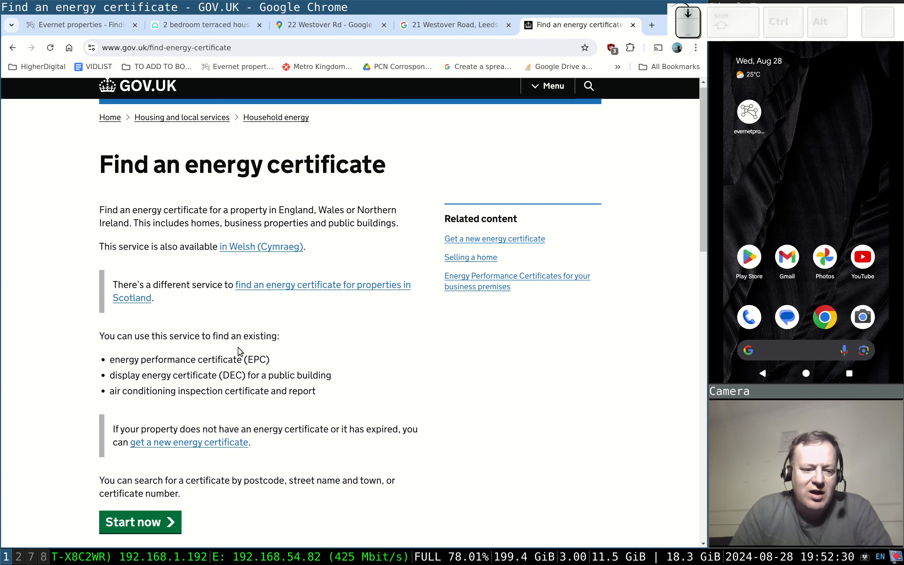
scroll(238, 347, "down", 3)
left_click(150, 410)
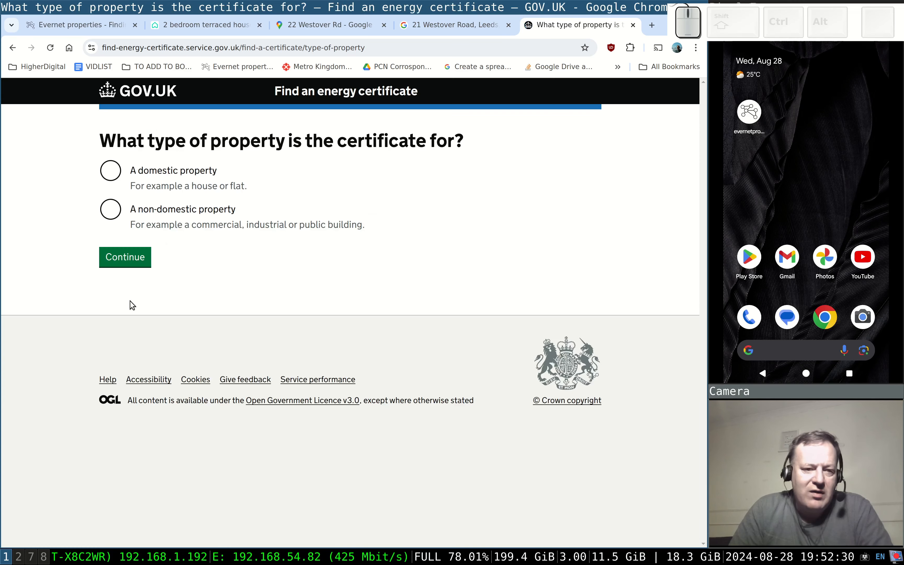
left_click(105, 164)
left_click(134, 256)
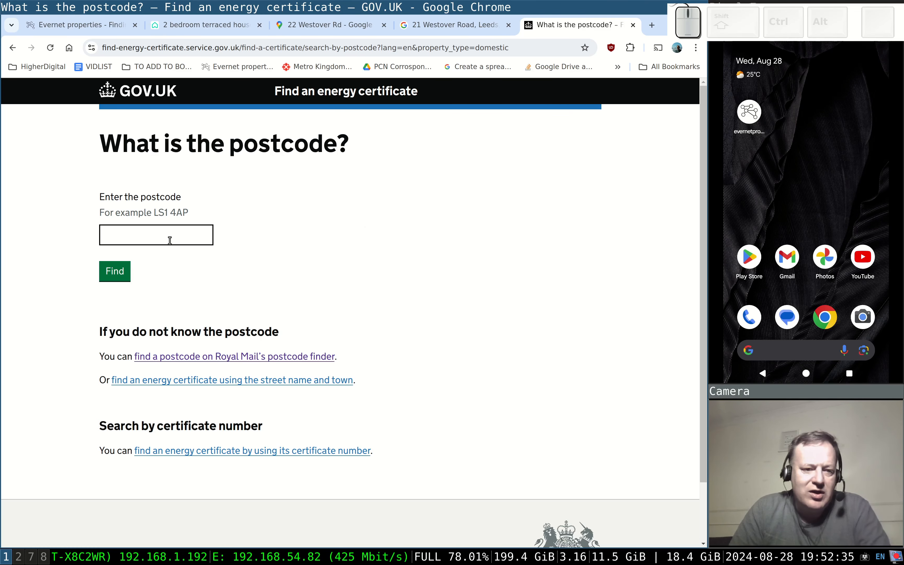
left_click(170, 237)
key("ctrl+v")
left_click(123, 270)
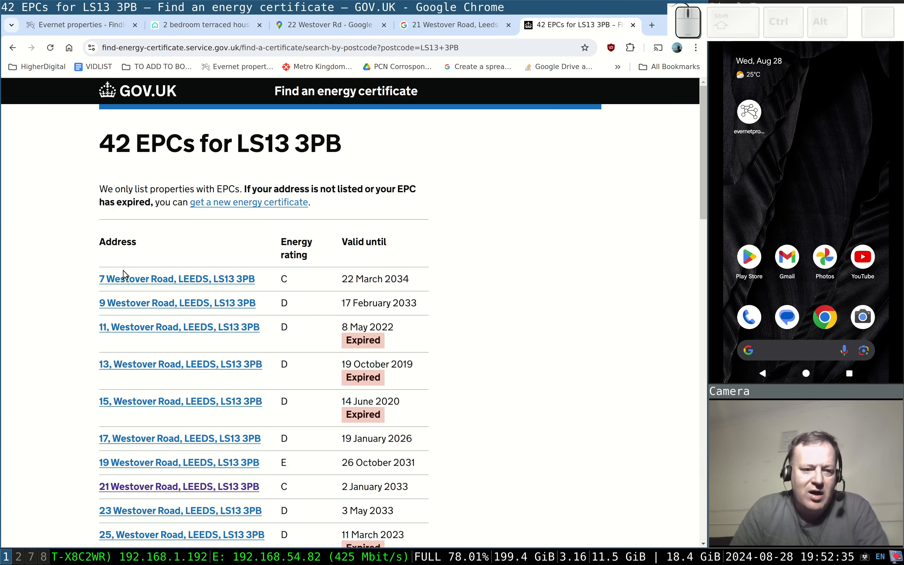
scroll(207, 322, "down", 1)
scroll(206, 322, "down", 3)
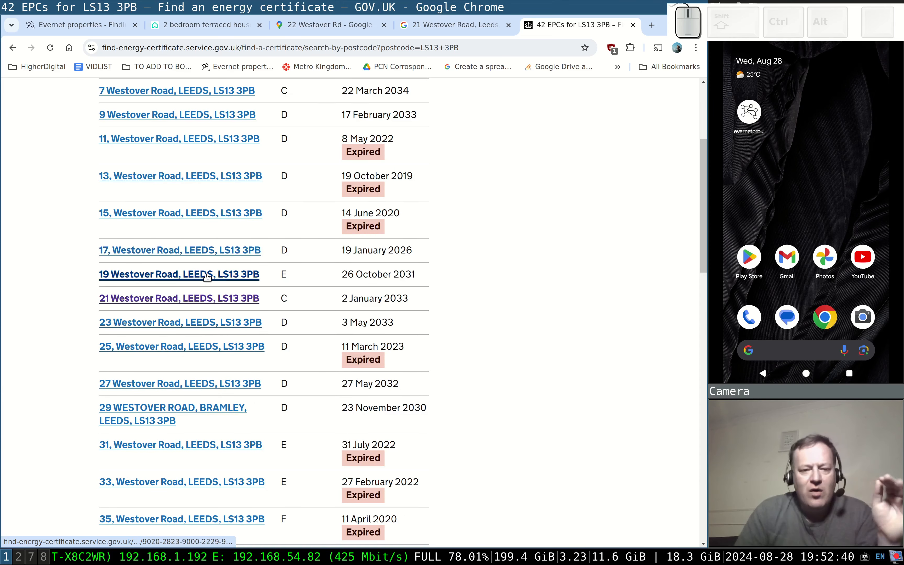
scroll(205, 262, "up", 2)
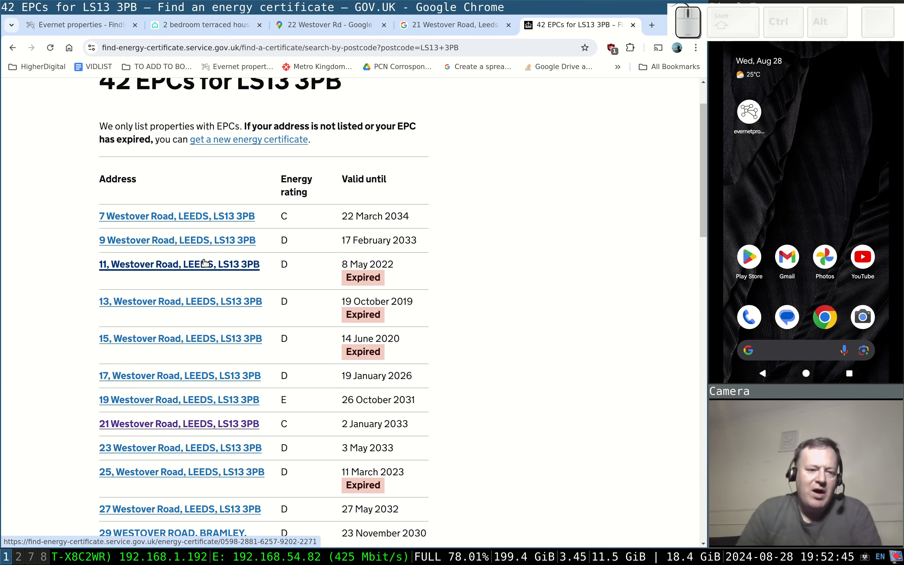
scroll(163, 308, "down", 5)
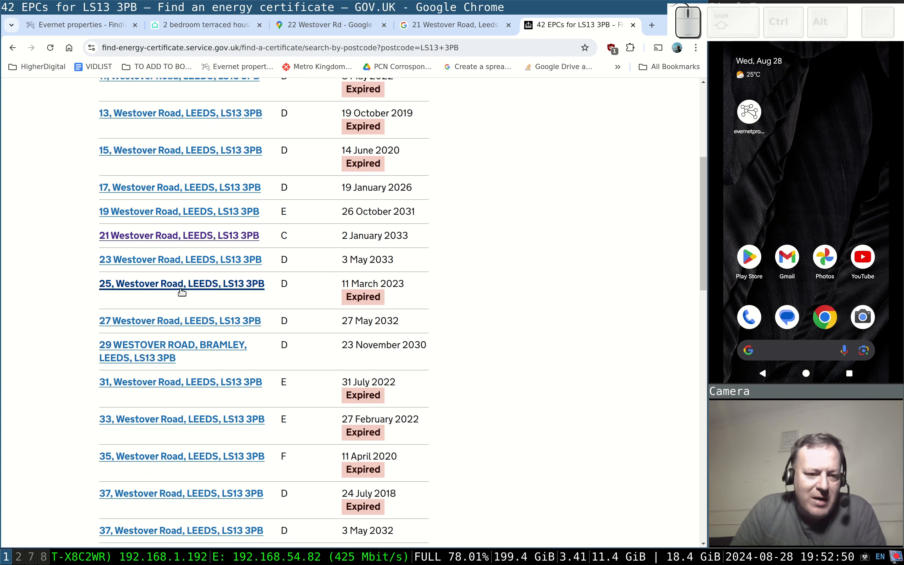
left_click(314, 30)
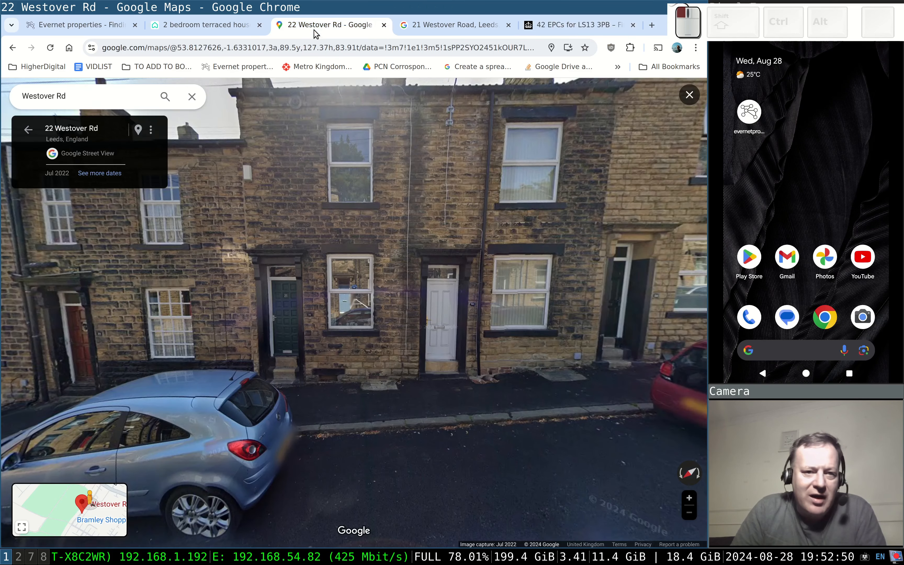
left_click(307, 262)
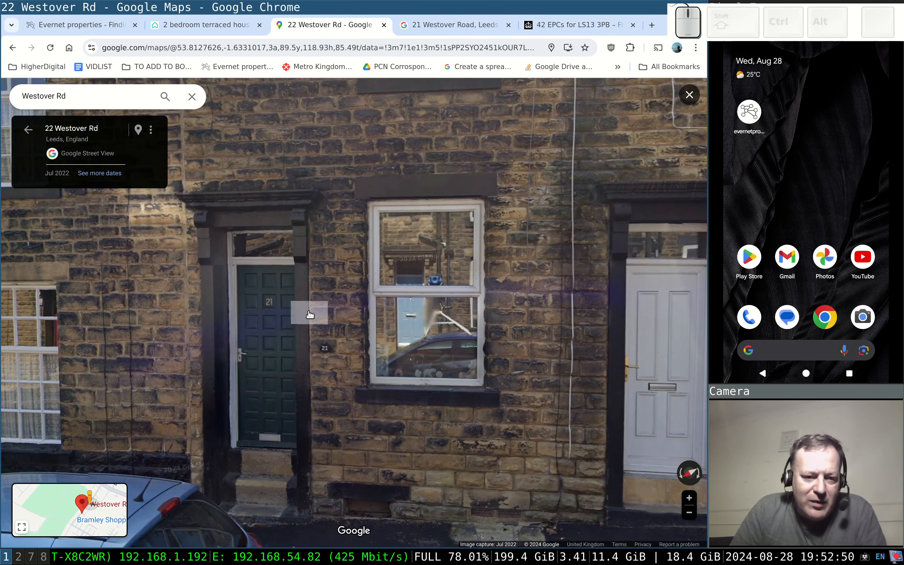
scroll(323, 309, "down", 2)
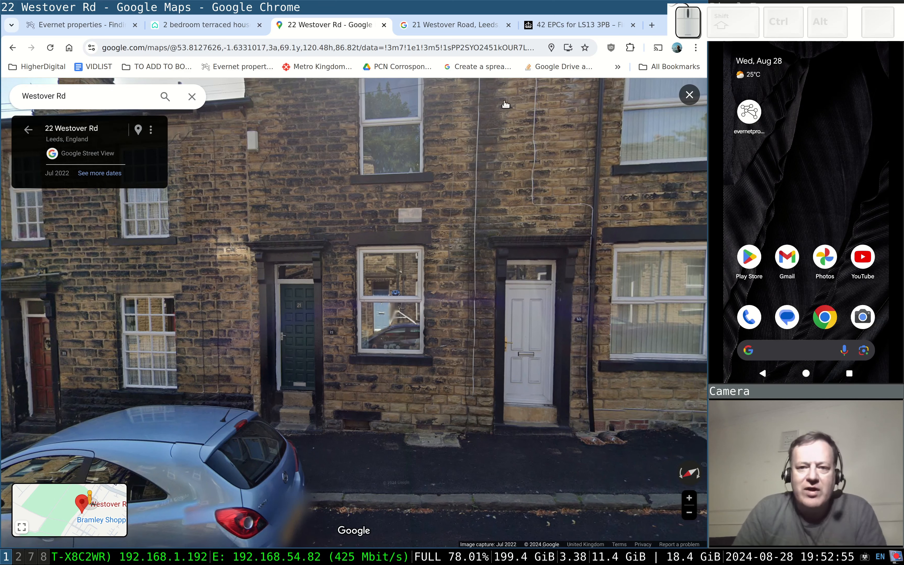
left_click(553, 30)
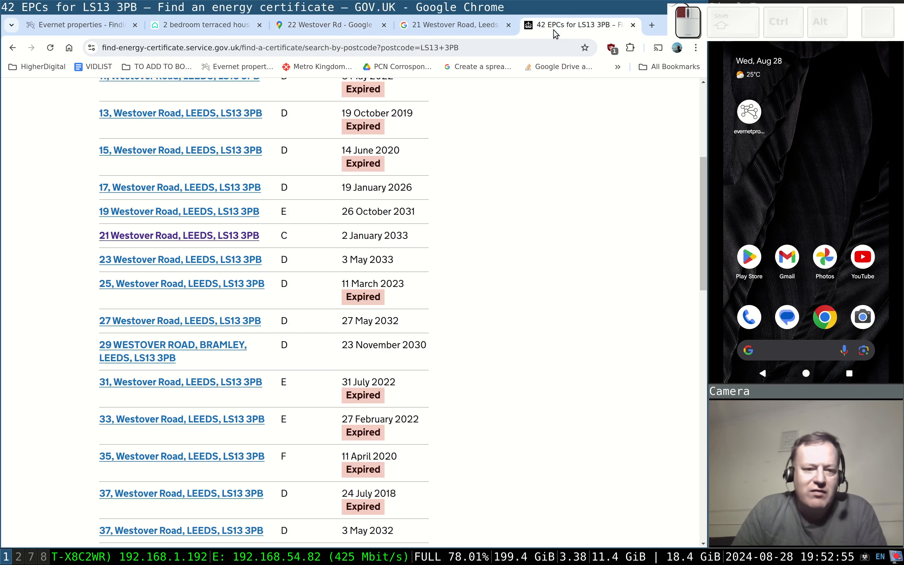
left_click(75, 25)
left_click(97, 327)
key("ctrl+v")
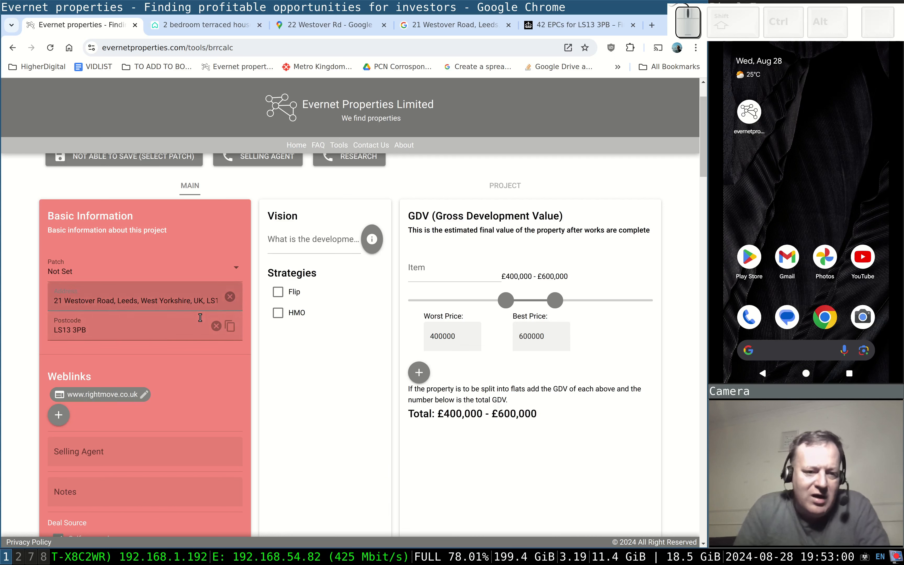
Remove the trailing LS13 from the end of the project address.
key("End")
key("shift+Left")
key("shift+Left")
key("shift+Left")
key("shift+Left")
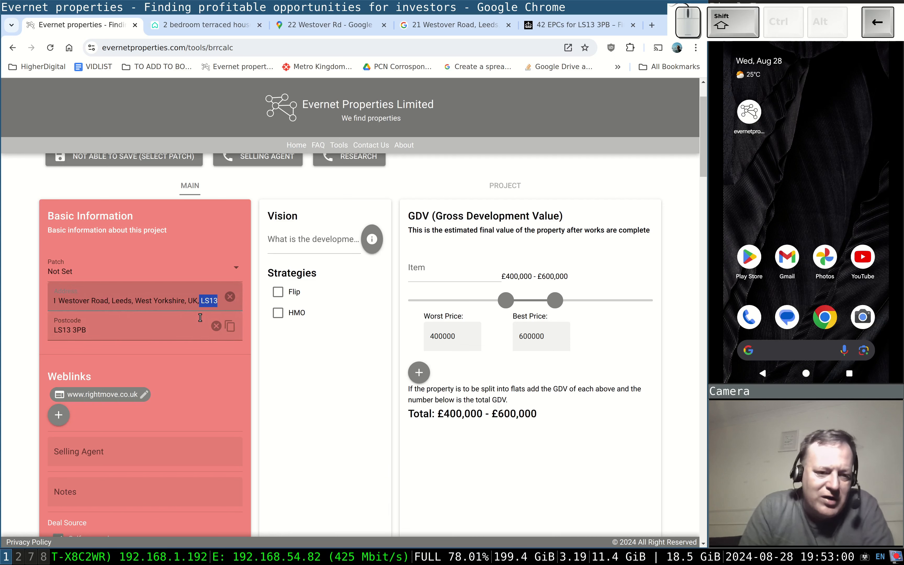
key("BackSpace")
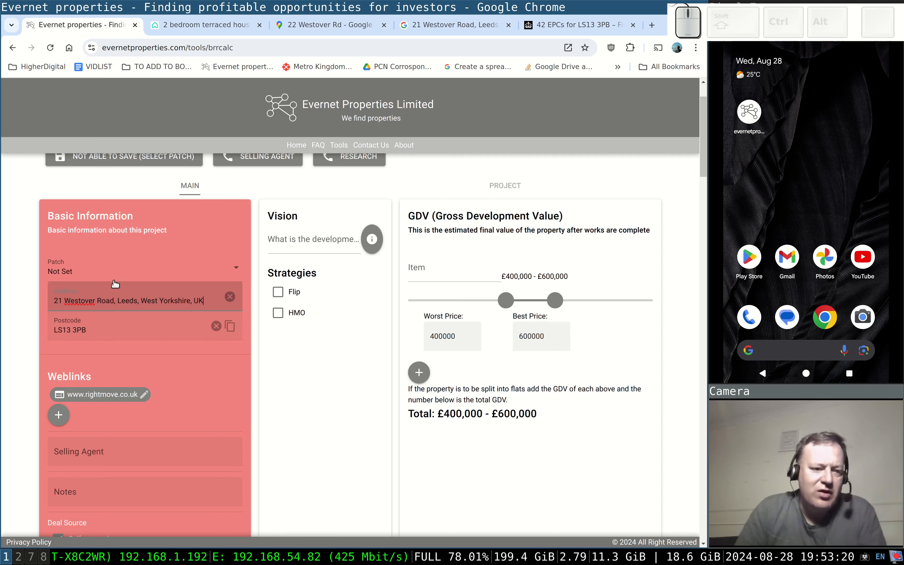
Set the Deal Source to Self sourced, leaving the checkbox ticked.
scroll(111, 299, "down", 5)
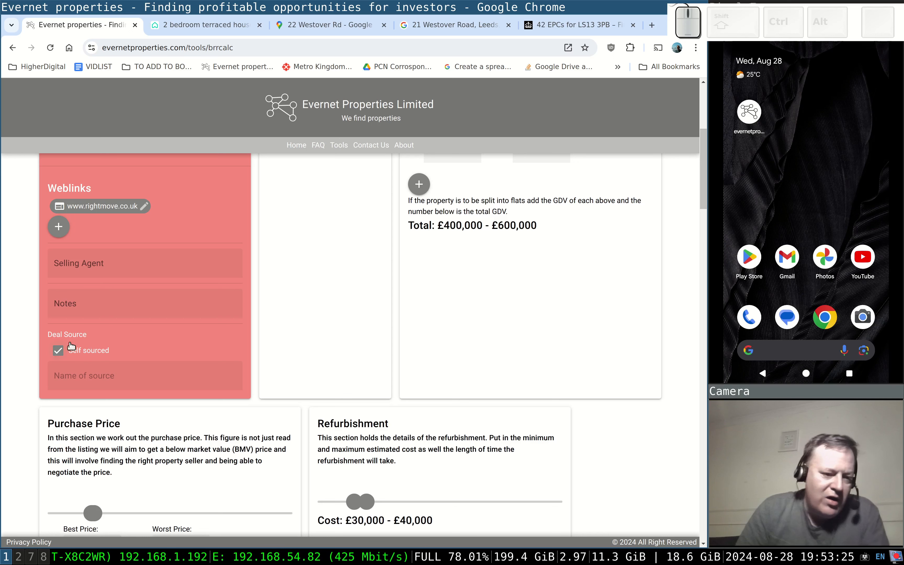
left_click(100, 352)
left_click(124, 368)
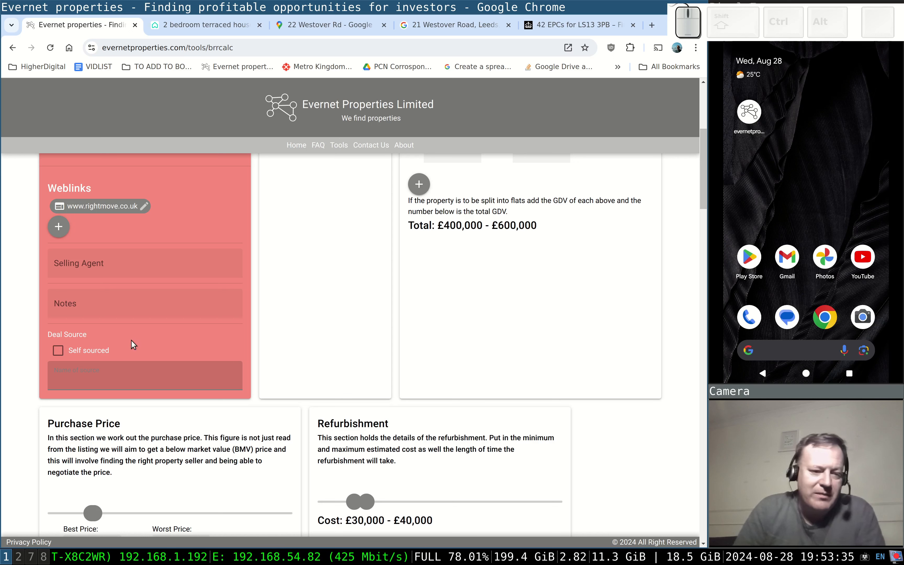
left_click(59, 351)
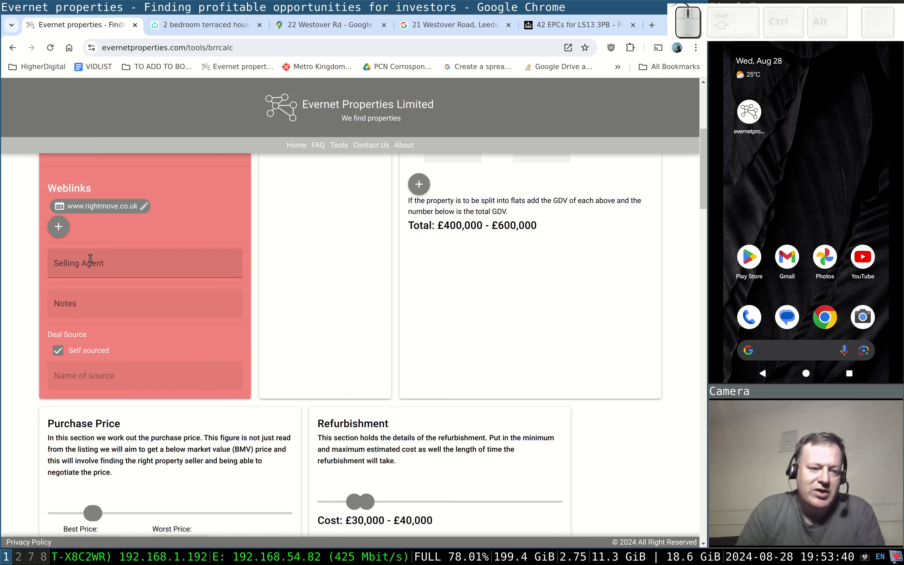
left_click(176, 29)
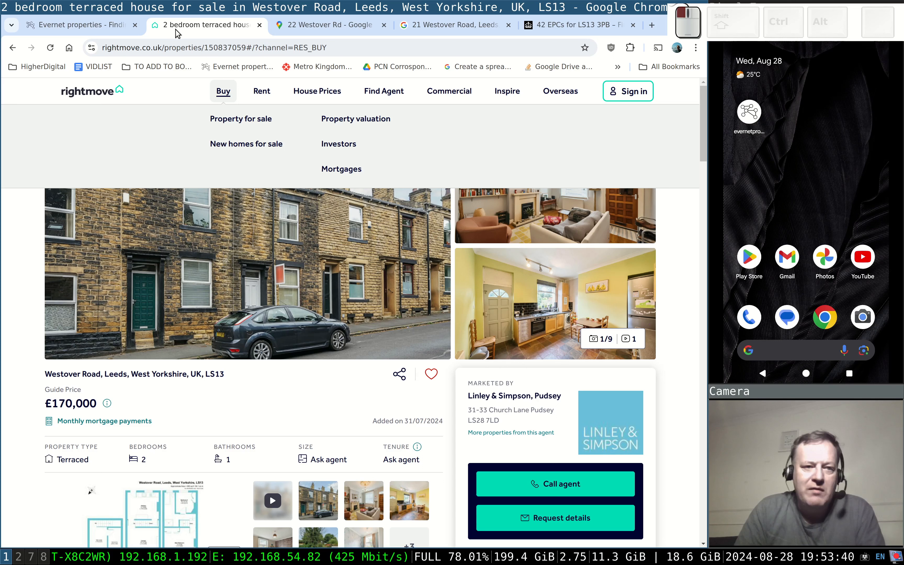
Copy 'Linley & Simpson, Pudsey' from the Rightmove listing into the calculator's Selling Agent field.
left_click_drag(468, 396, 550, 407)
key("ctrl+c")
left_click(102, 29)
left_click(95, 263)
key("ctrl+v")
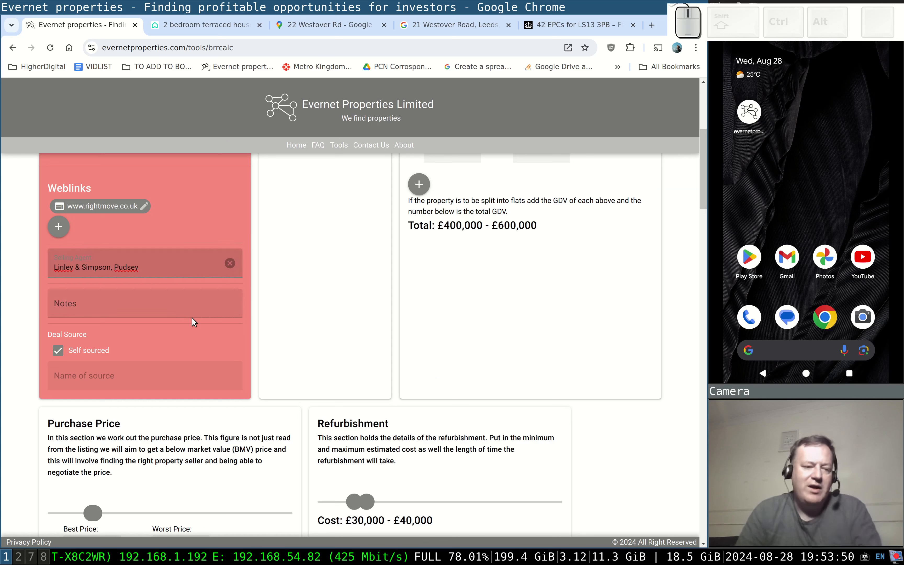
left_click(169, 308)
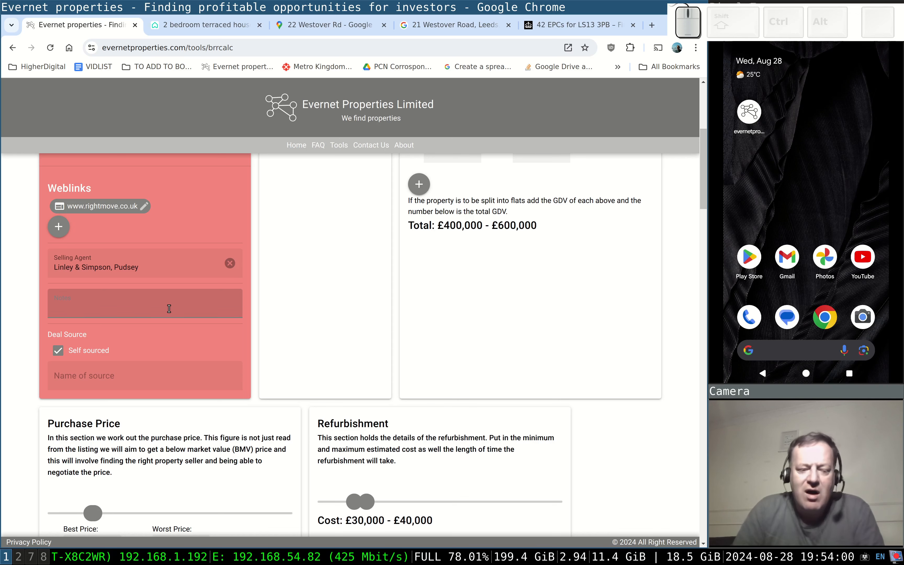
scroll(168, 311, "up", 6)
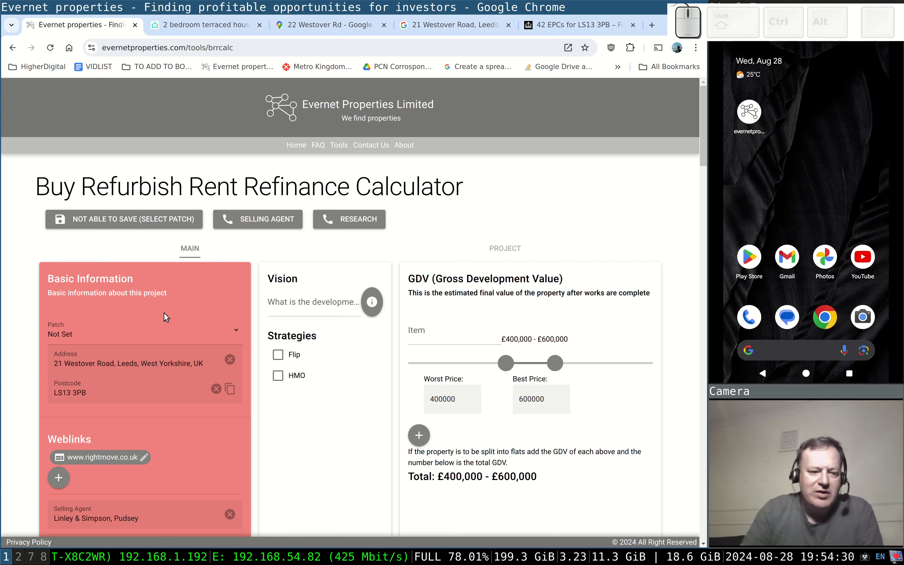
Choose Leeds from the Patch dropdown so the project shows as SAVED.
left_click(178, 331)
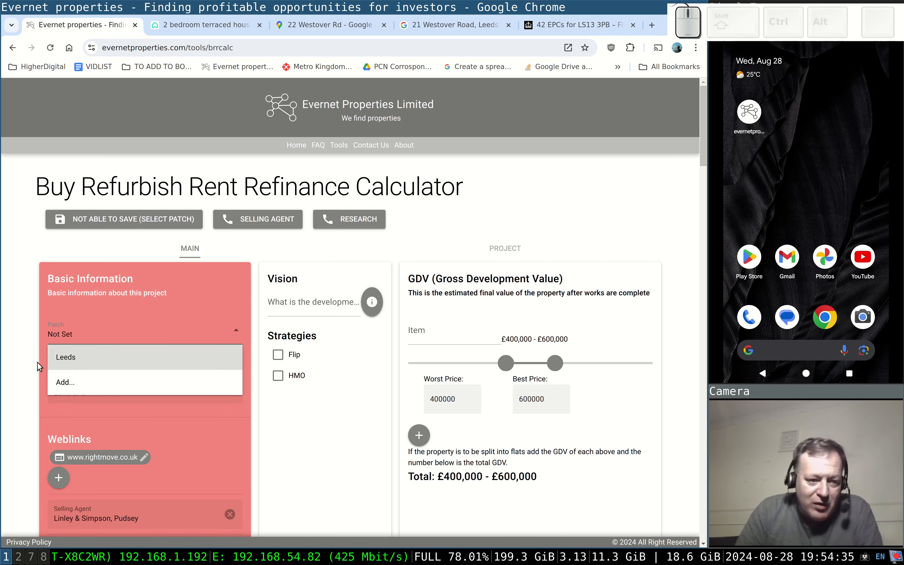
left_click(143, 359)
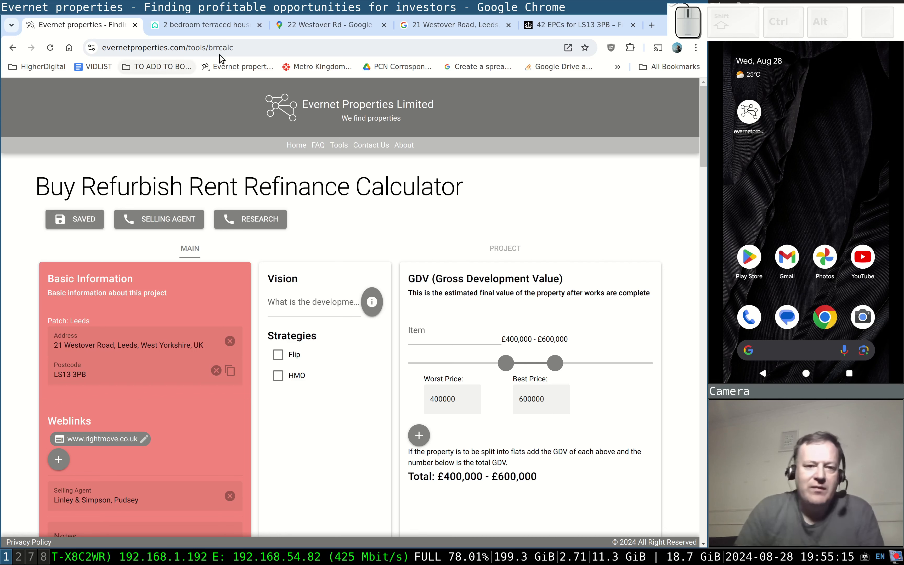
left_click(329, 26)
scroll(344, 239, "down", 2)
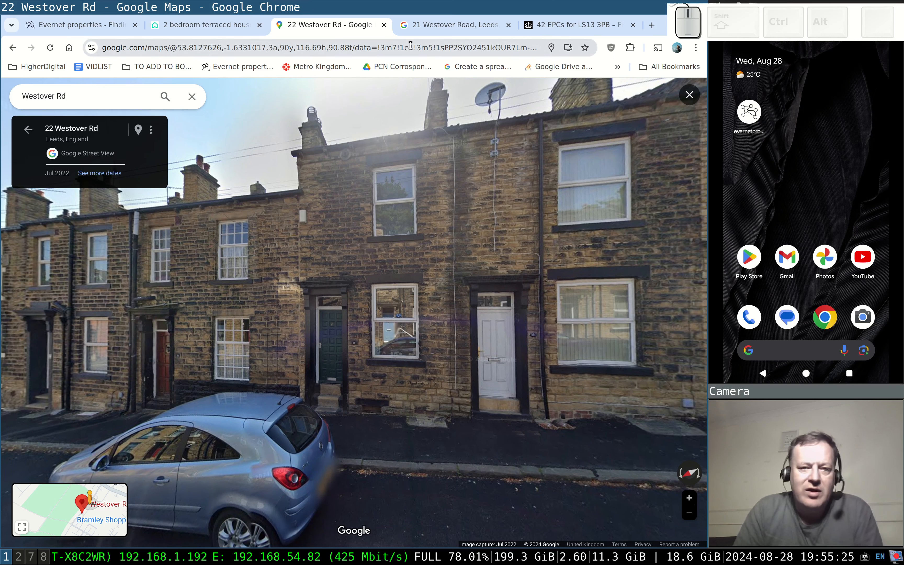
left_click(385, 246)
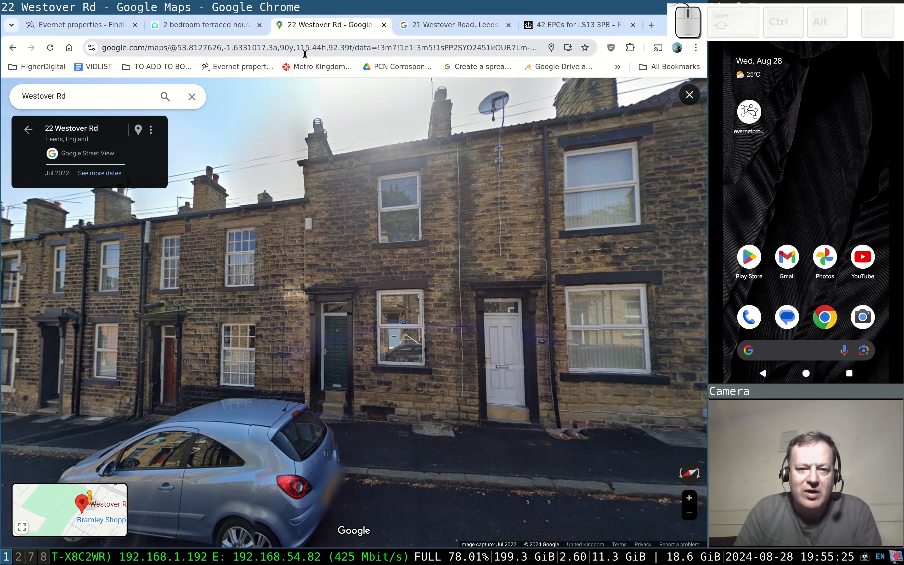
left_click_drag(372, 214, 345, 196)
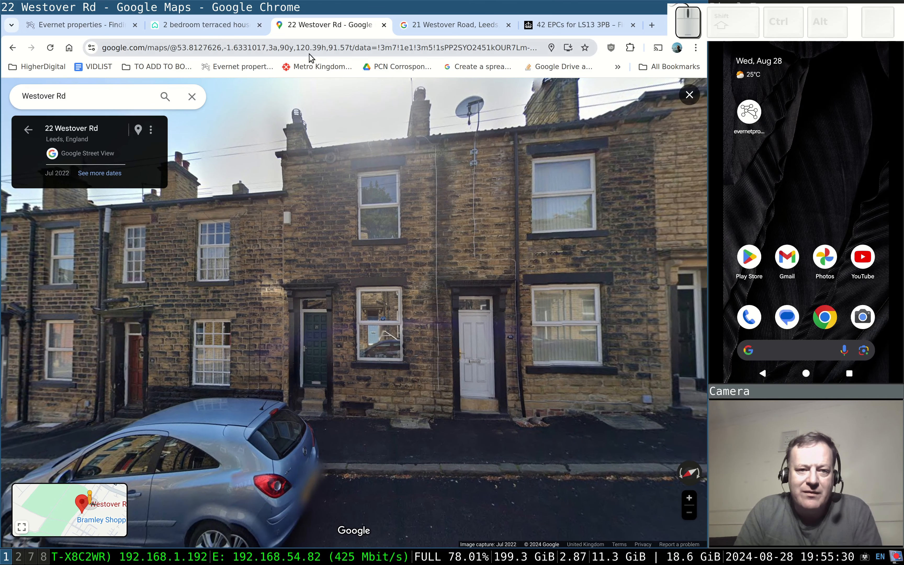
Copy the Street View web address and return to the BRRR calculator.
left_click(281, 47)
right_click(280, 48)
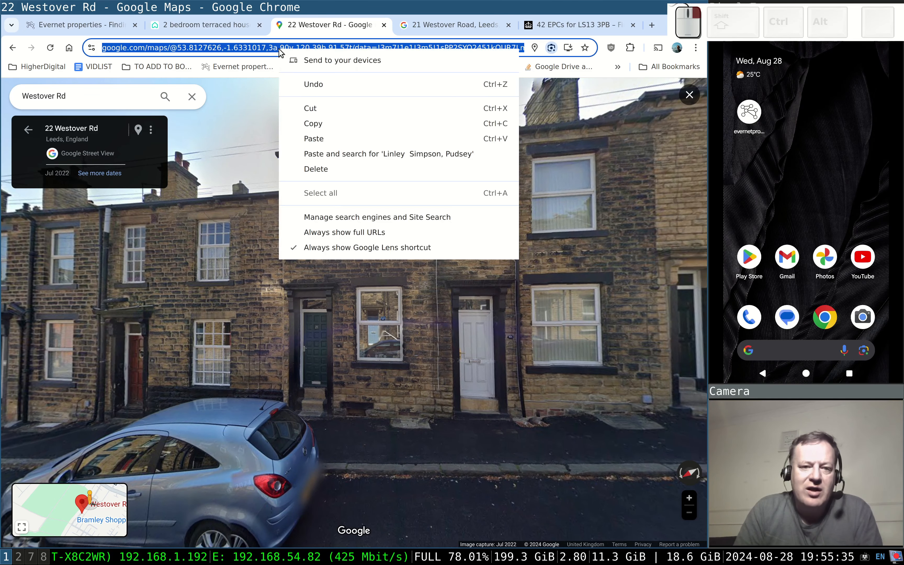
left_click(320, 124)
left_click(188, 27)
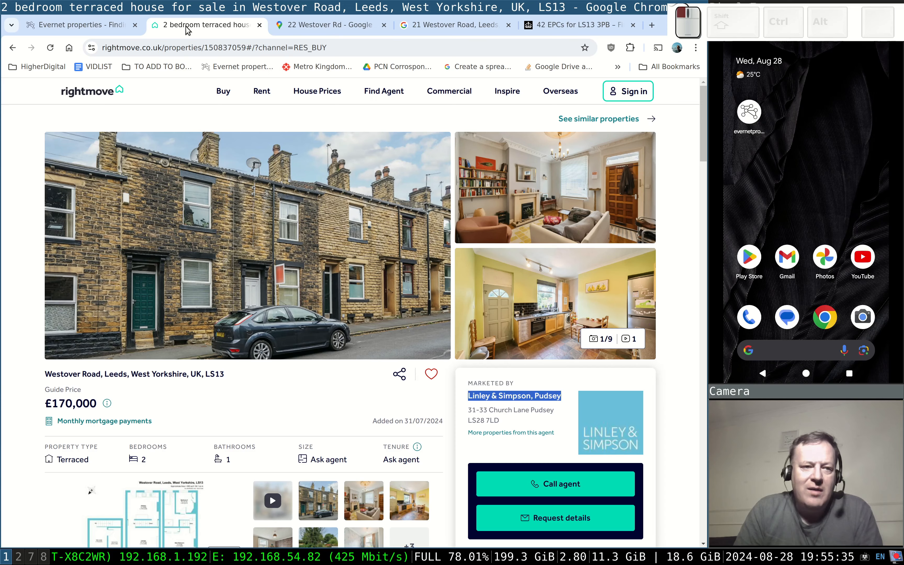
left_click(93, 27)
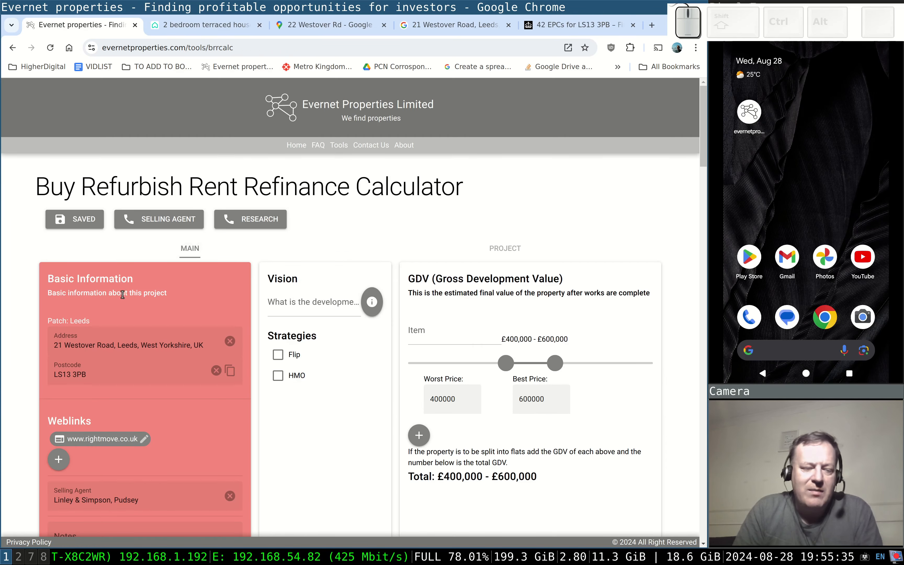
Add the copied Street View URL as a new Google Streetview weblink.
scroll(122, 294, "down", 5)
left_click(60, 275)
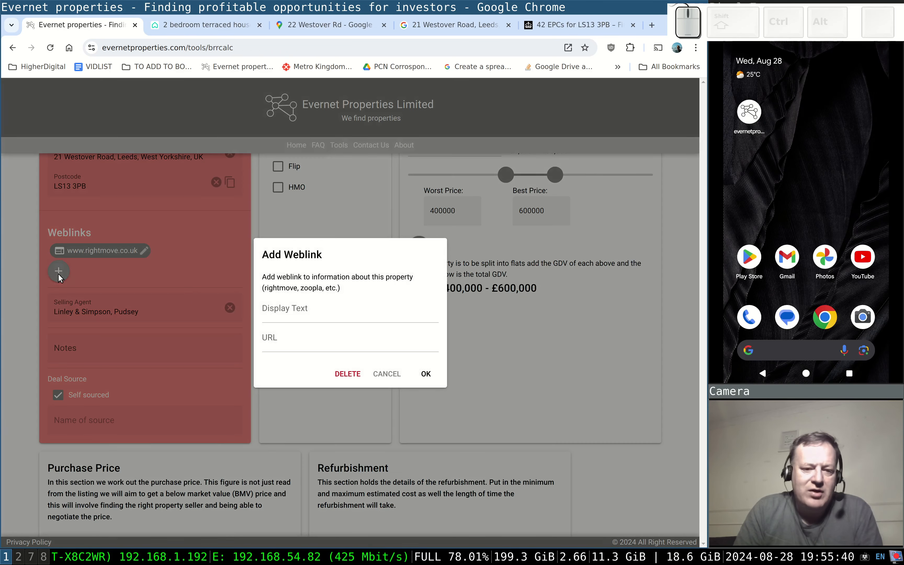
left_click(281, 334)
key("ctrl+v")
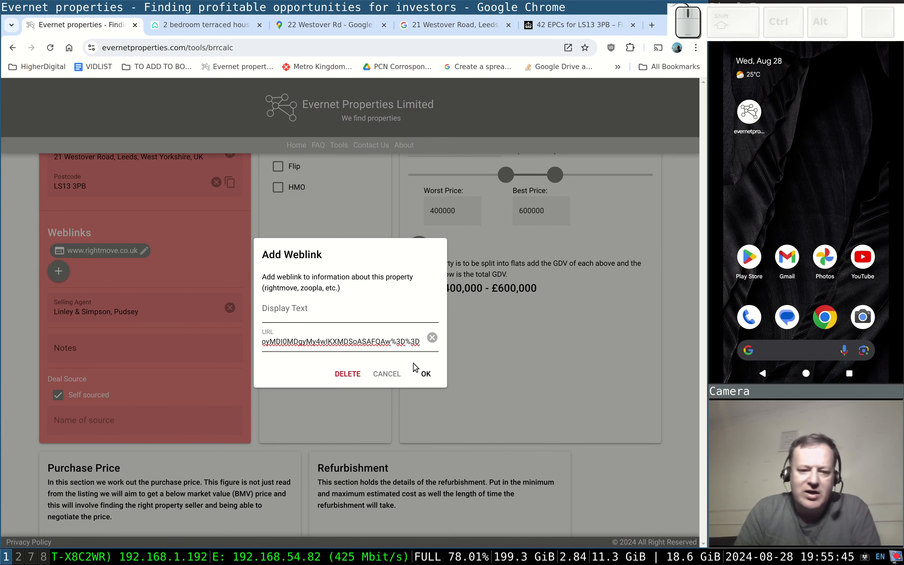
left_click(426, 374)
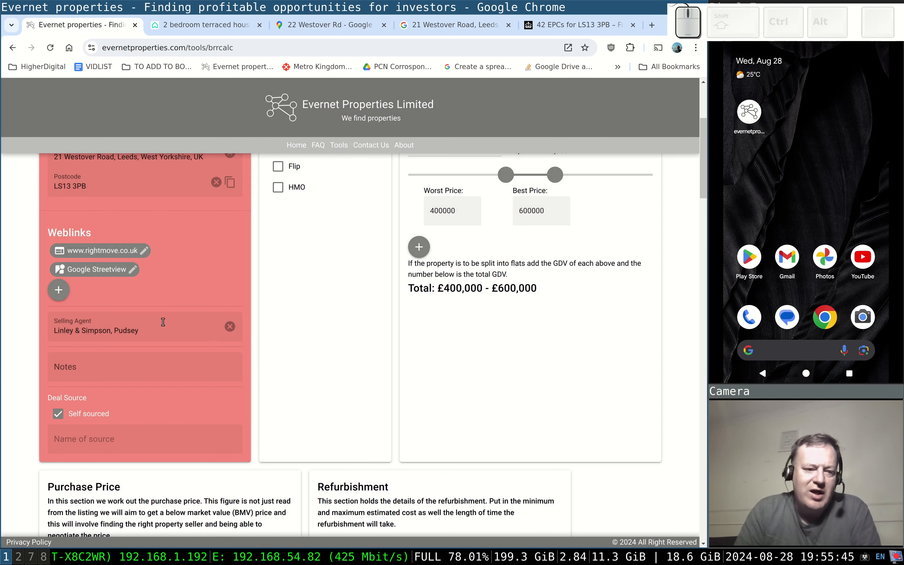
left_click(94, 275)
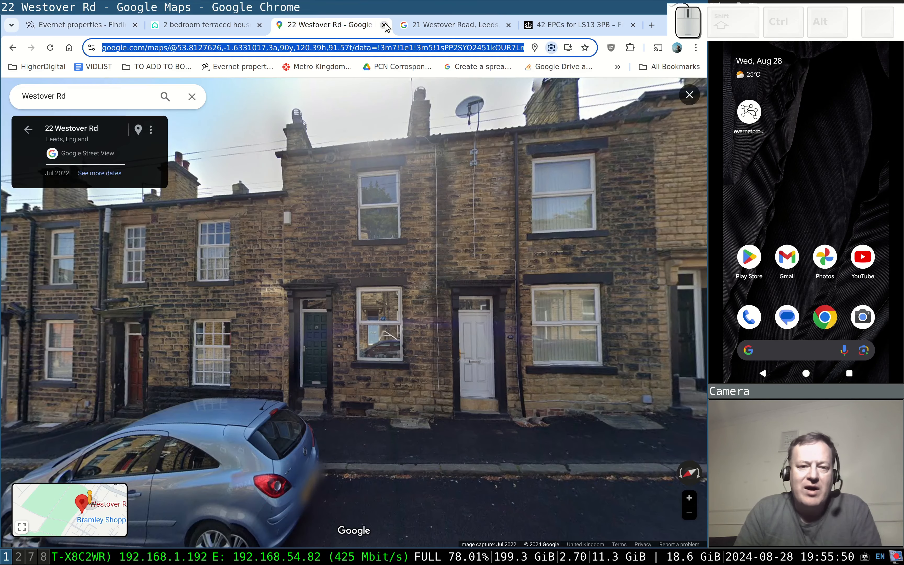
left_click(384, 25)
left_click(75, 24)
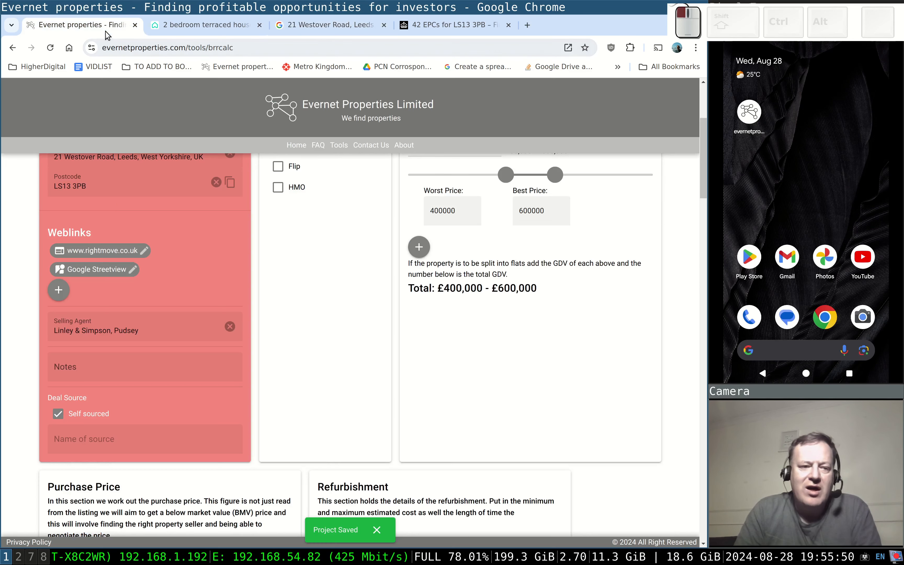
left_click(93, 275)
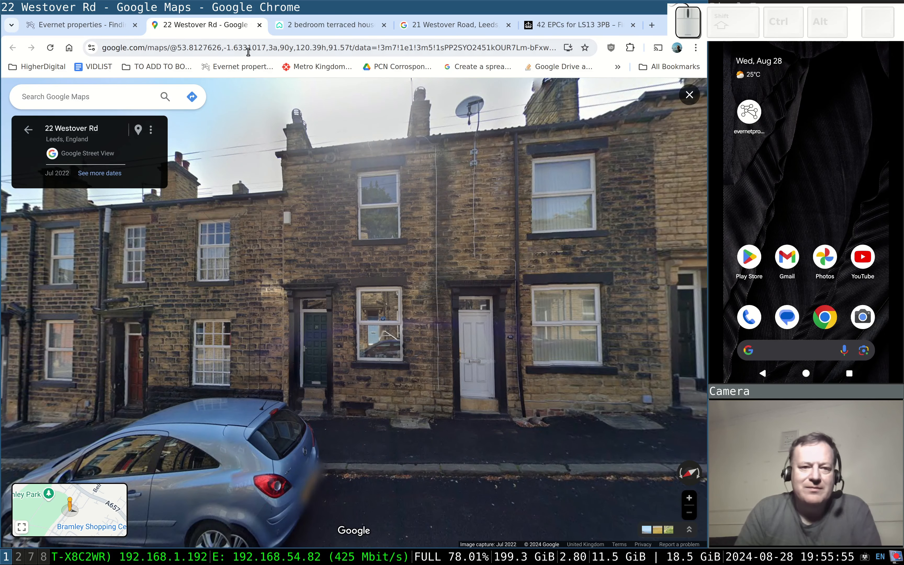
left_click(75, 25)
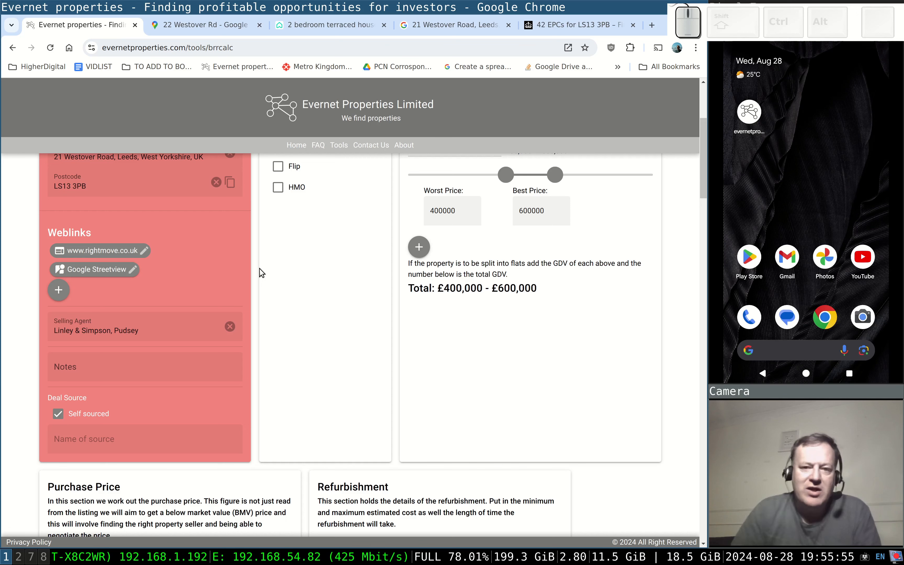
left_click(568, 25)
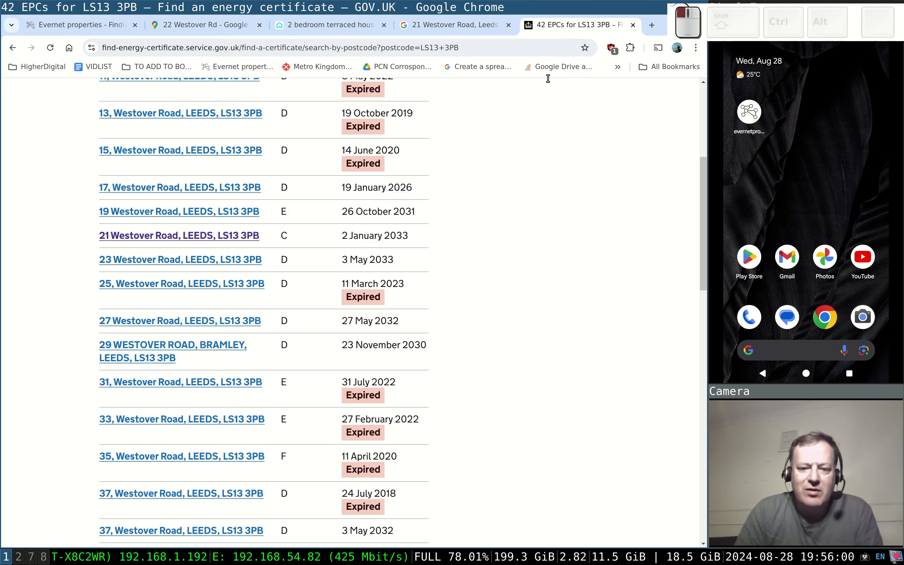
left_click(183, 236)
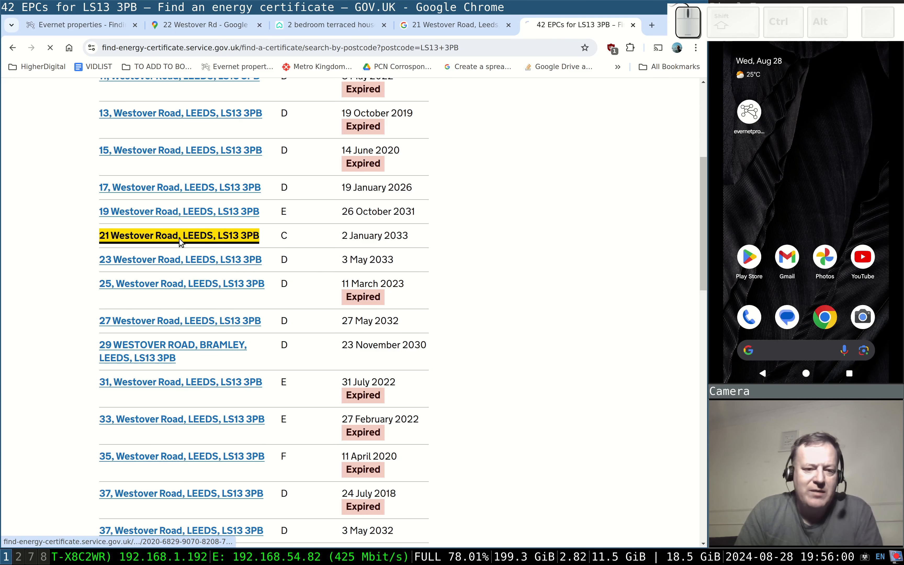
scroll(390, 335, "down", 15)
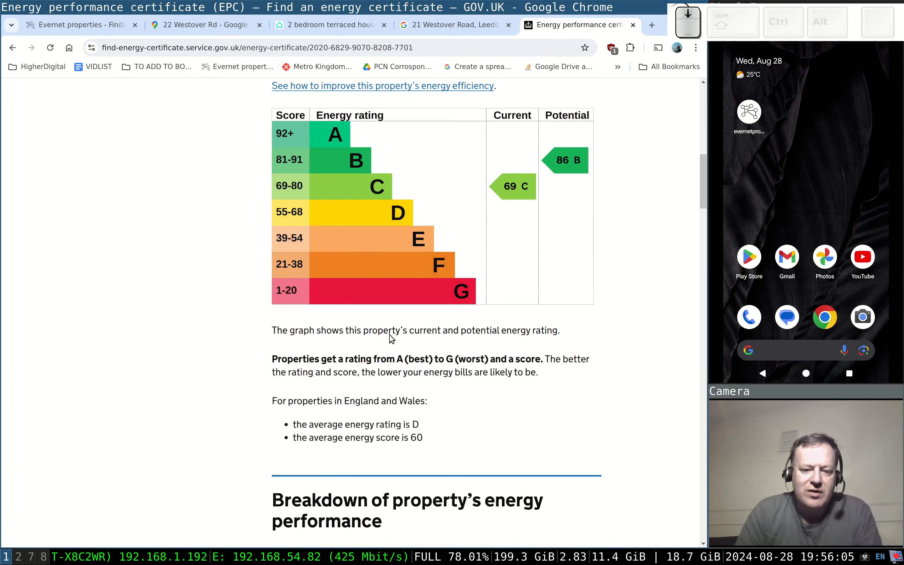
scroll(390, 334, "down", 5)
scroll(390, 334, "up", 5)
scroll(391, 335, "down", 15)
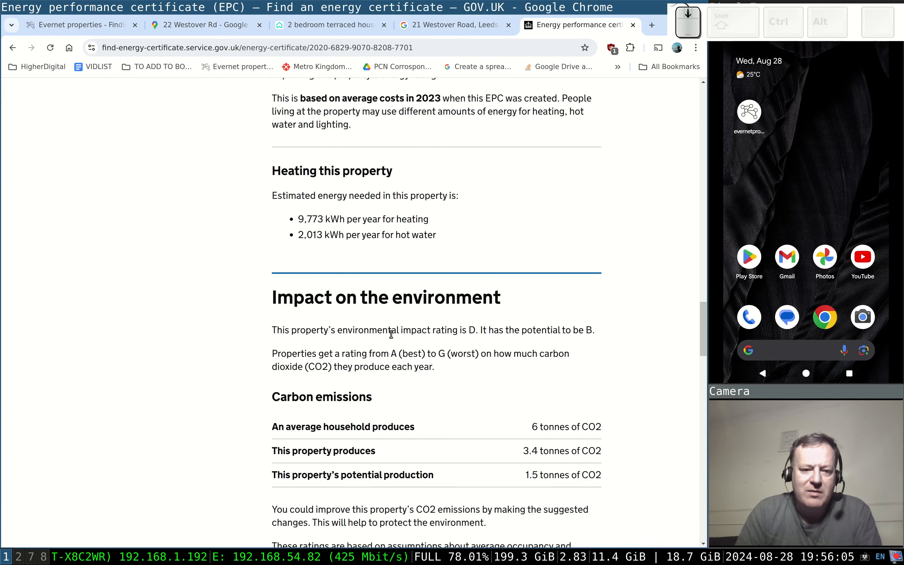
scroll(391, 334, "down", 8)
left_click_drag(311, 222, 355, 329)
left_click(403, 395)
scroll(403, 394, "down", 3)
left_click_drag(703, 411, 702, 121)
left_click_drag(442, 437, 544, 443)
left_click(543, 443)
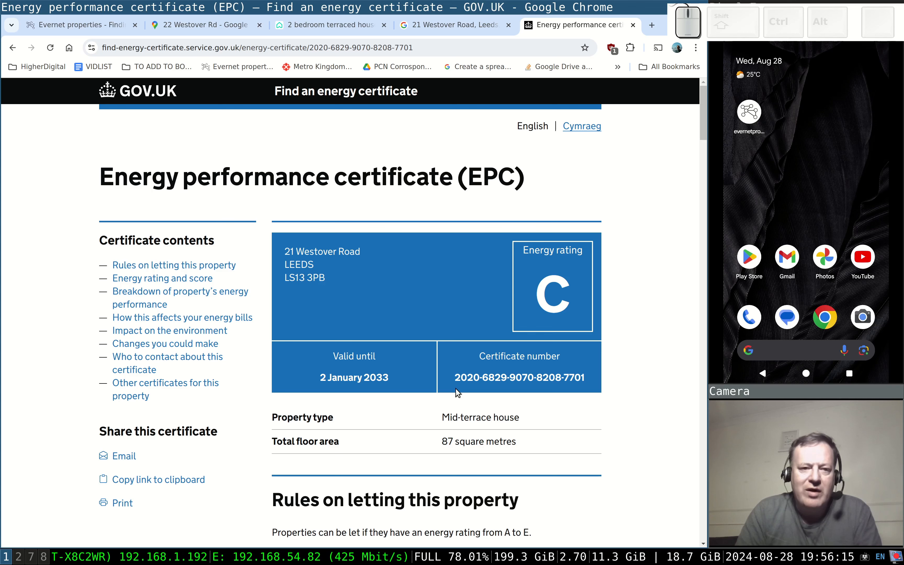
Copy the certificate's link and paste it as the URL of a new calculator weblink.
left_click(250, 51)
right_click(252, 52)
left_click(283, 124)
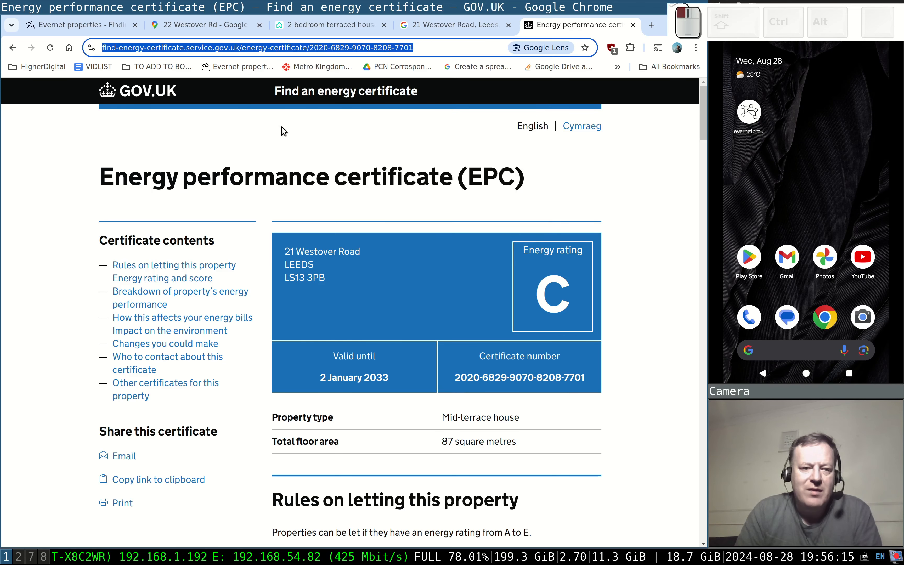
left_click(96, 22)
left_click(59, 290)
left_click(283, 337)
key("ctrl+v")
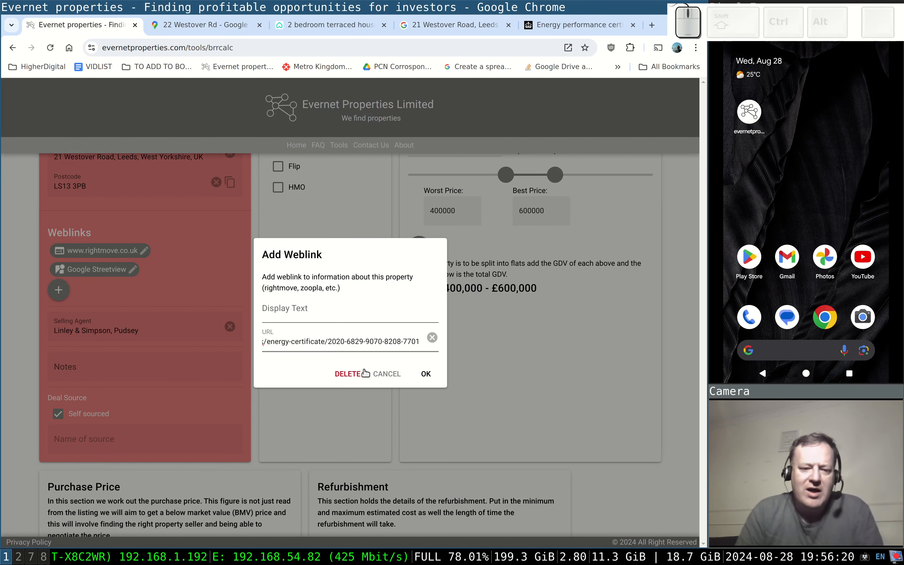
Save the certificate weblink and set its display text to 'EPC'.
left_click(426, 374)
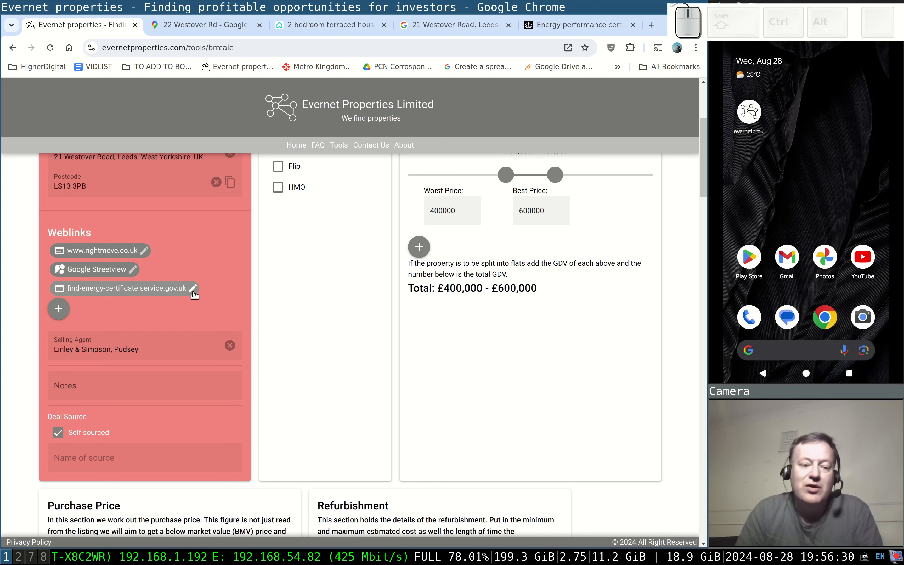
left_click(193, 288)
left_click(297, 290)
type("EP")
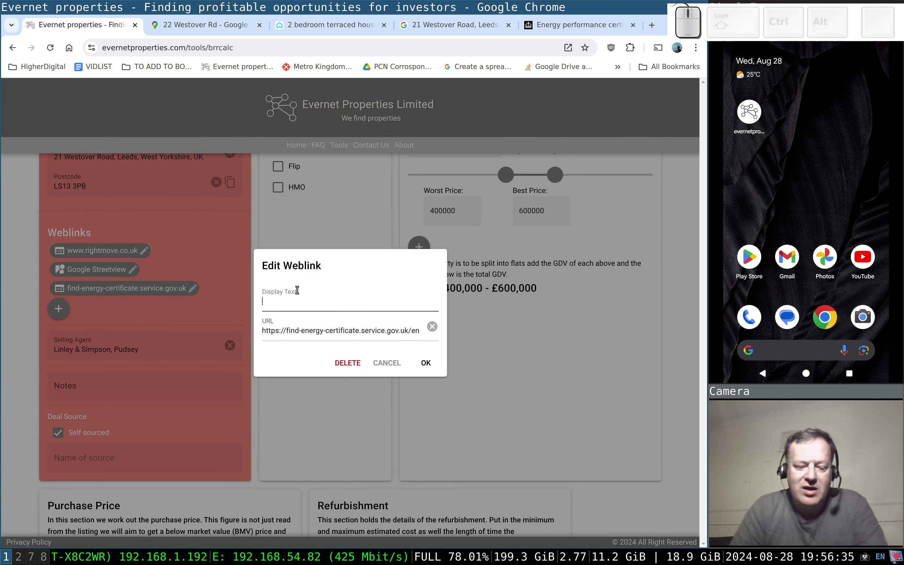
type("C")
left_click(426, 362)
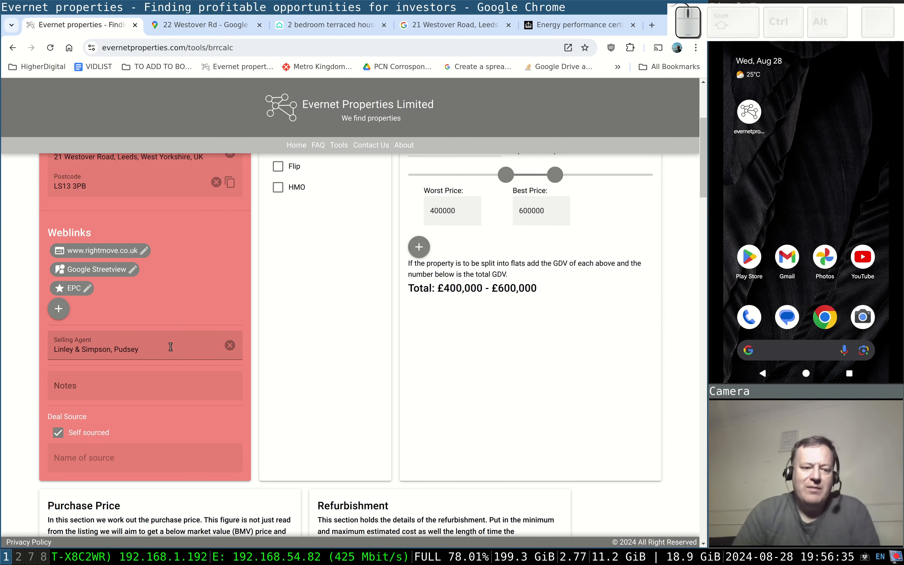
scroll(297, 290, "up", 4)
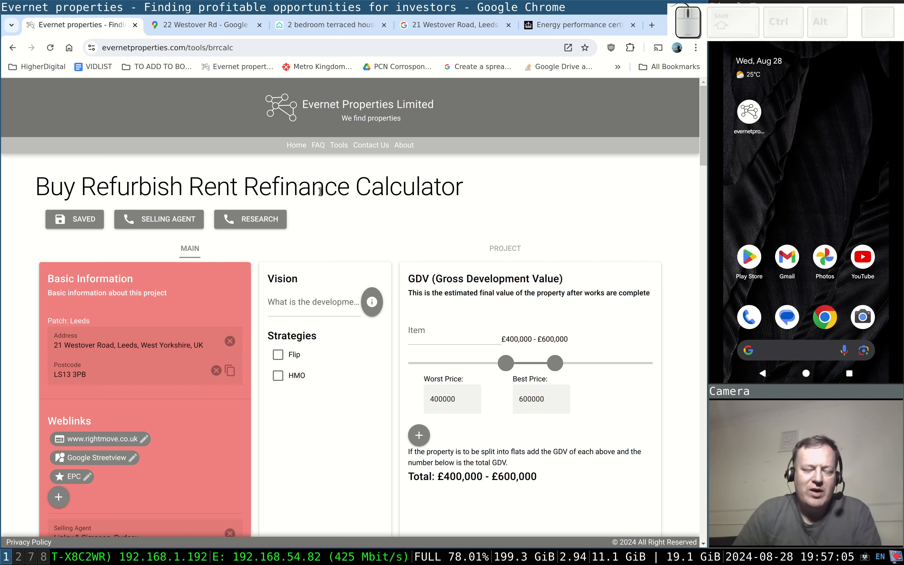
left_click(340, 150)
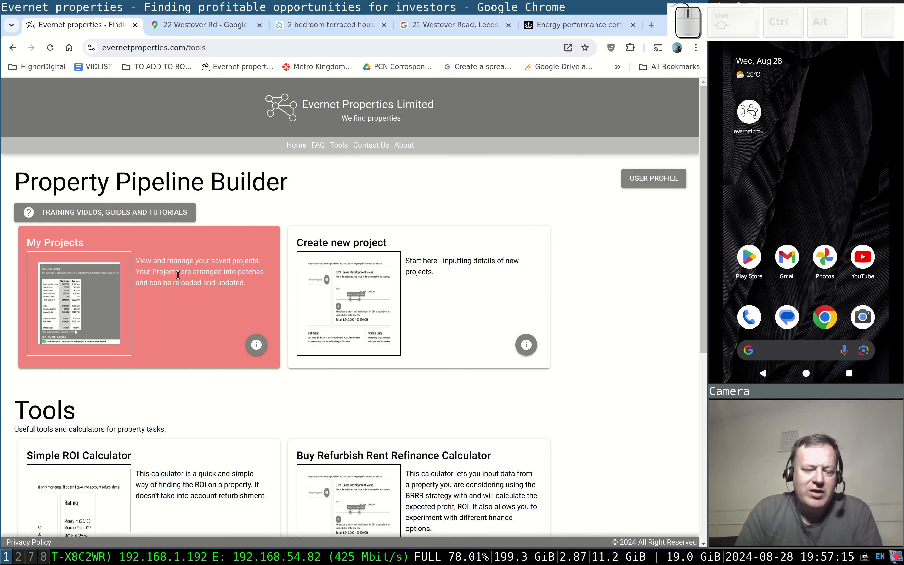
left_click(178, 275)
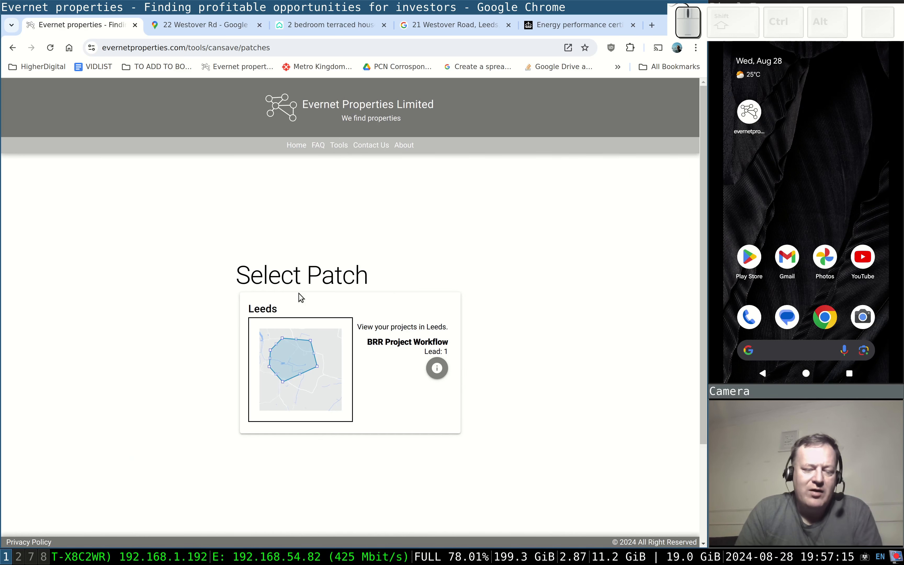
scroll(386, 415, "down", 3)
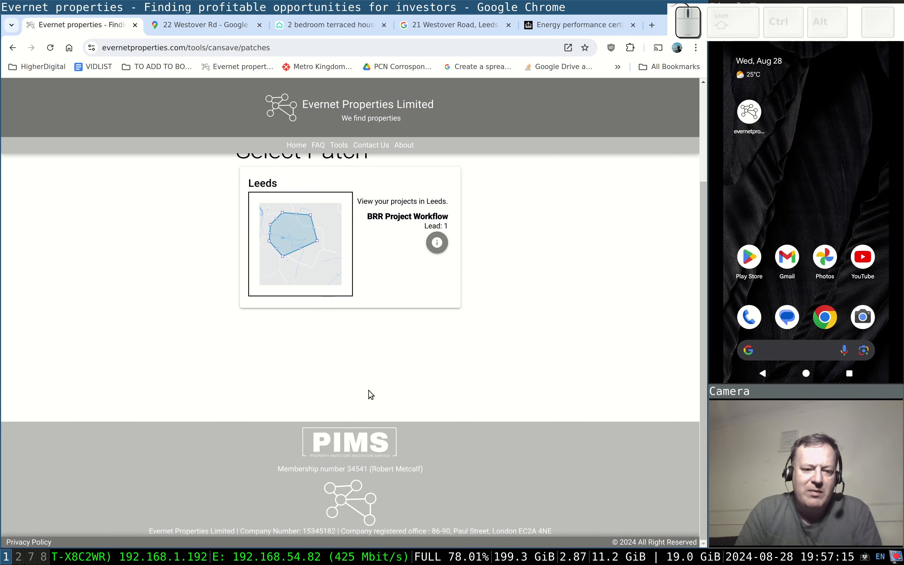
scroll(367, 383, "up", 3)
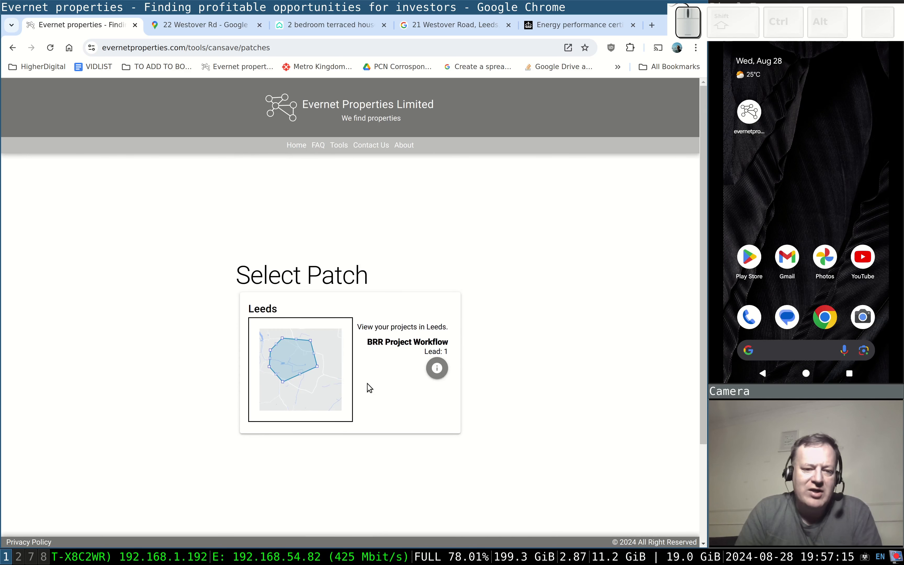
left_click(303, 368)
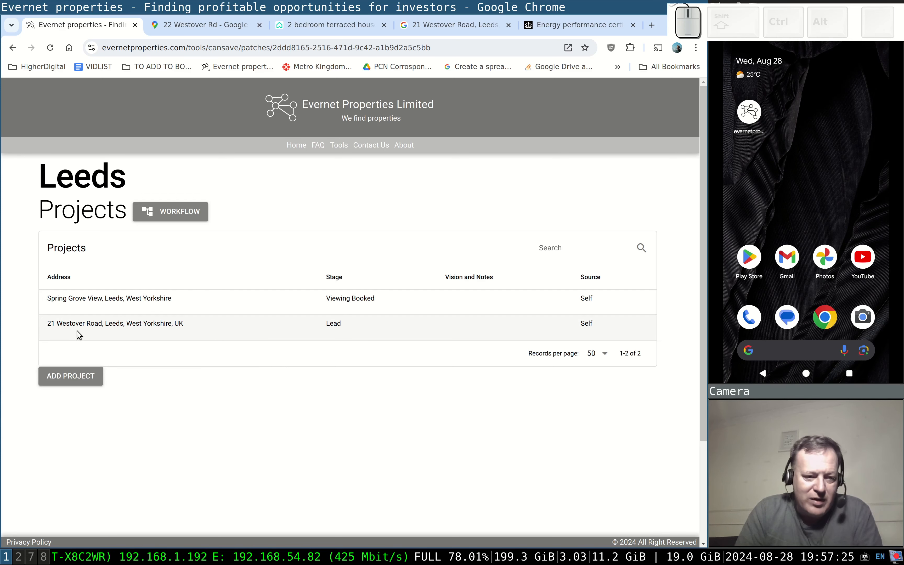
left_click(126, 331)
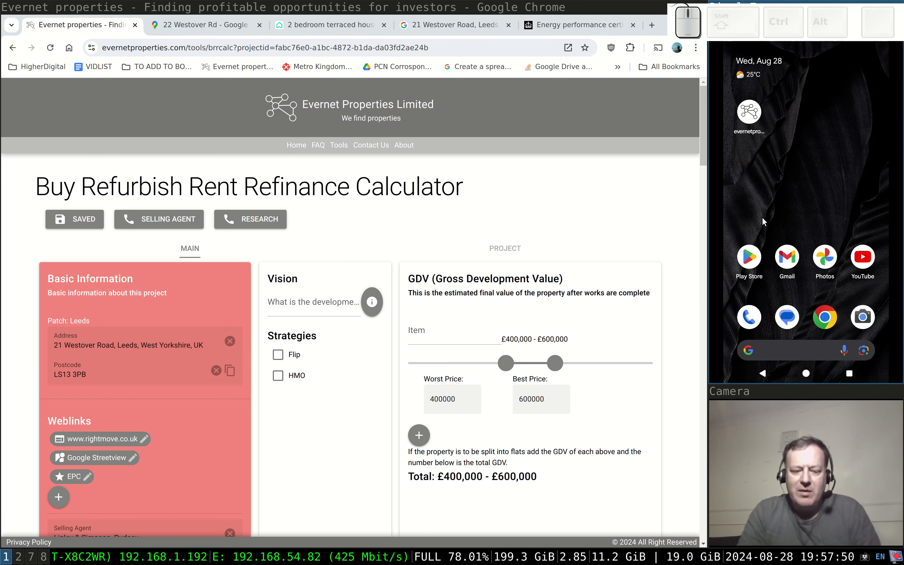
key("alt+f")
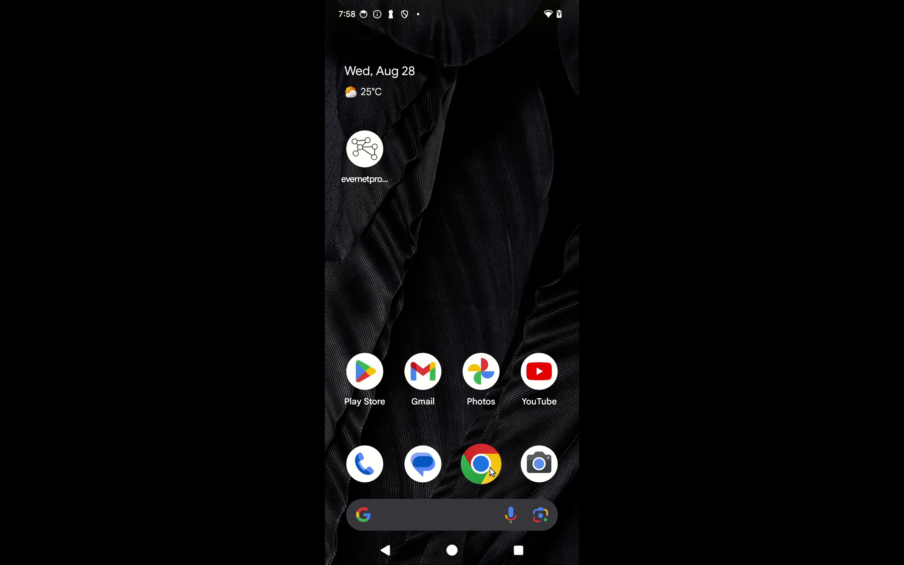
Launch the evernetproperties app on the phone and log out from the user profile.
left_click(375, 165)
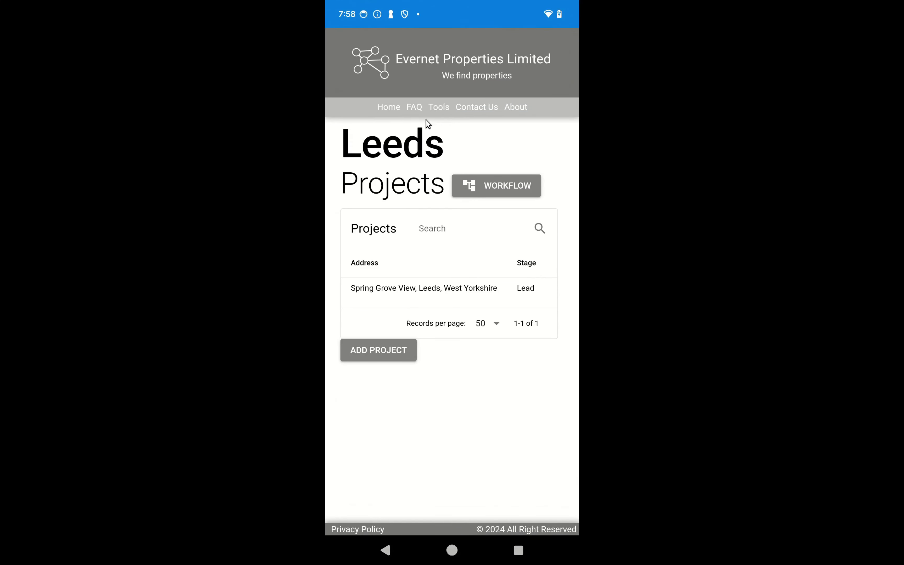
left_click(434, 108)
left_click(389, 106)
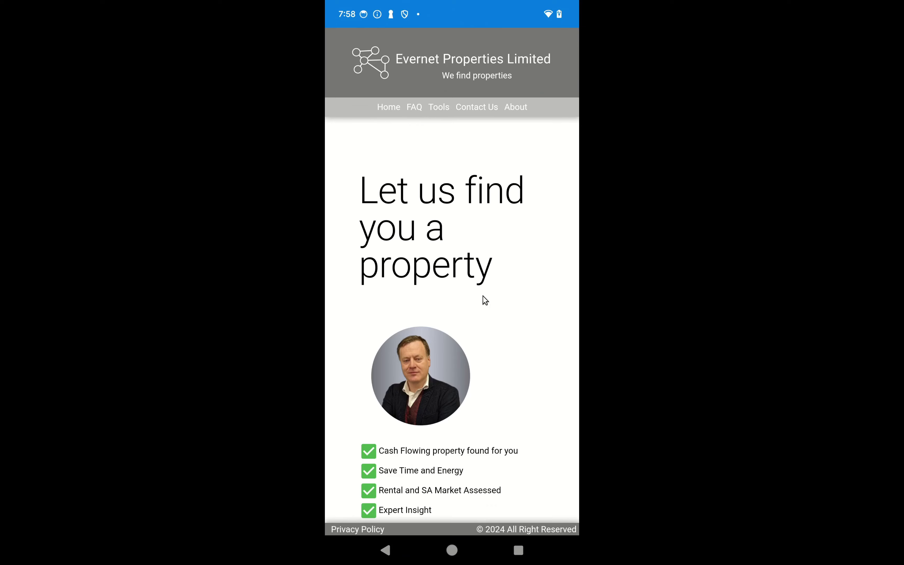
scroll(497, 314, "down", 5)
scroll(514, 382, "down", 5)
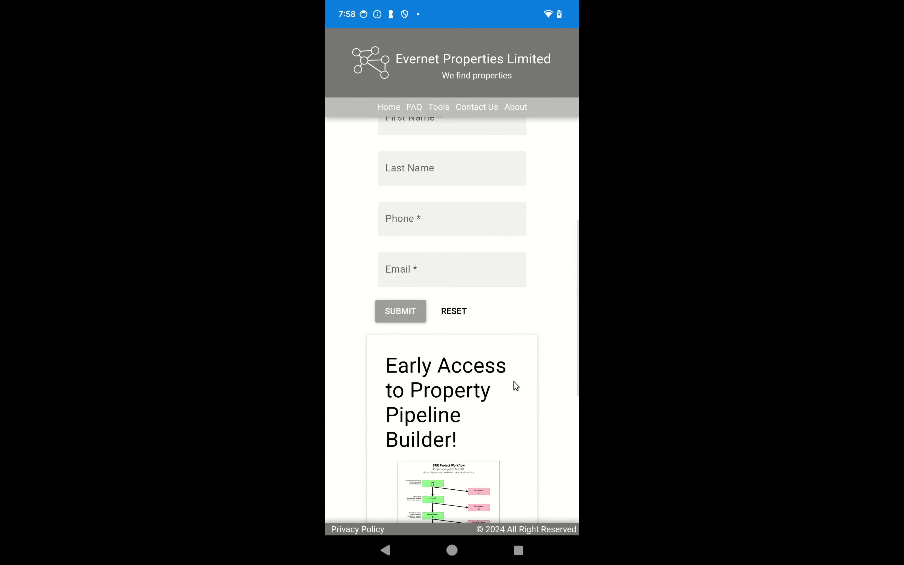
scroll(513, 382, "up", 10)
left_click(440, 107)
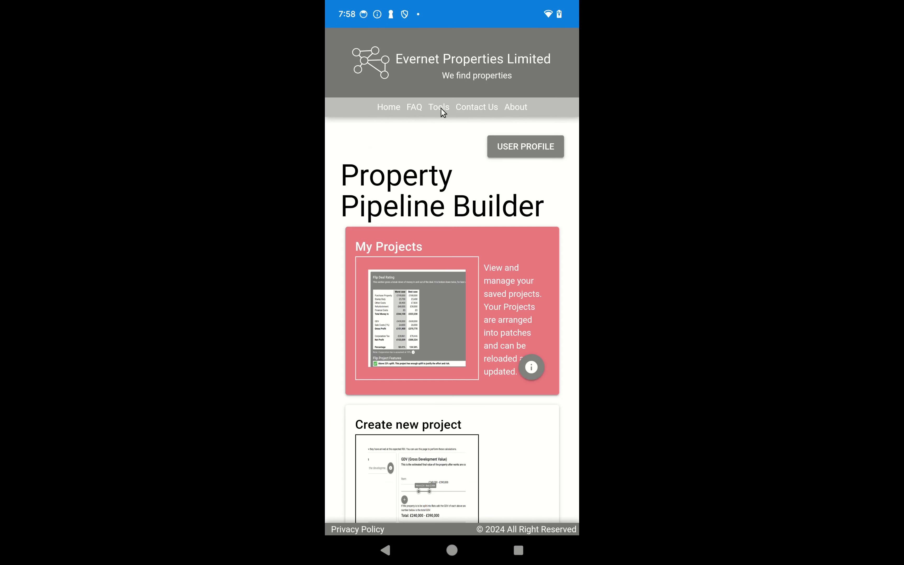
left_click(521, 148)
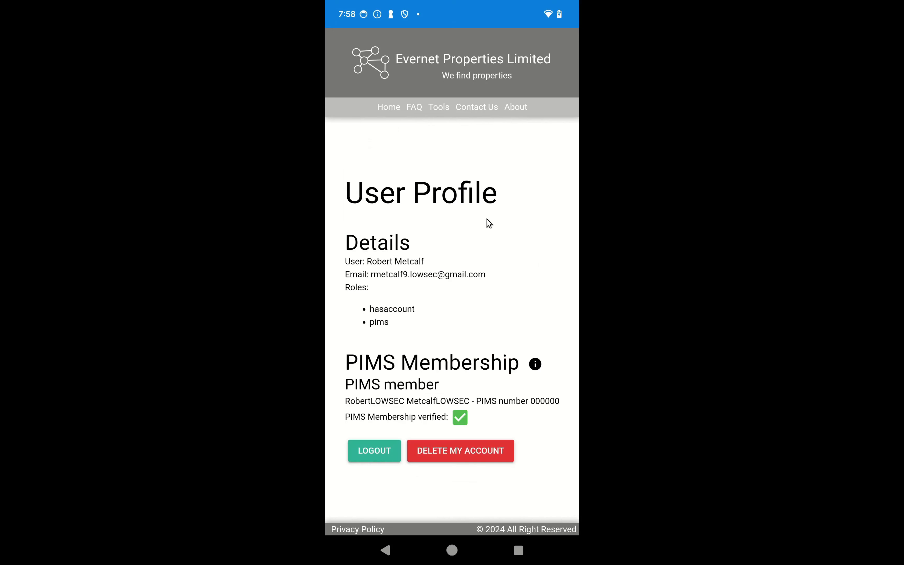
left_click(382, 446)
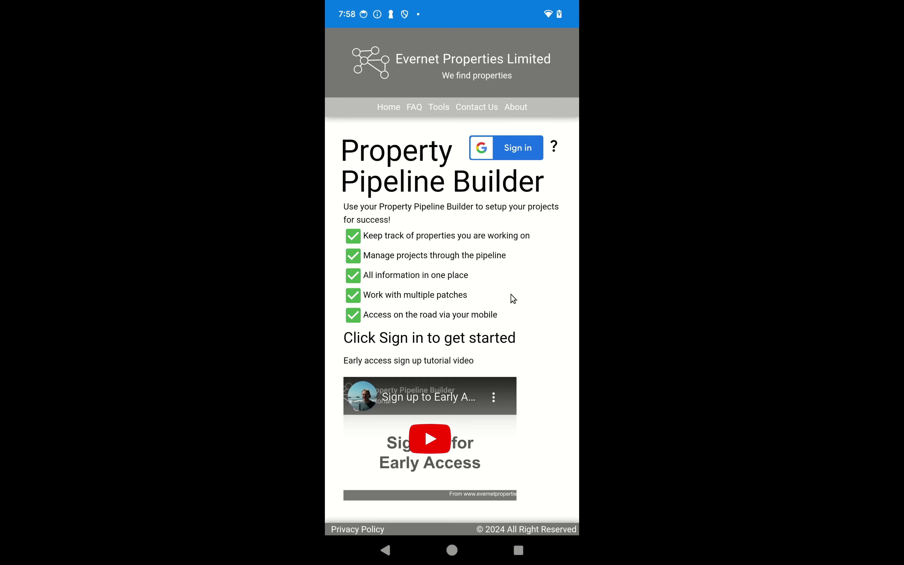
Sign back in with Google and open the Leeds projects list.
left_click(515, 151)
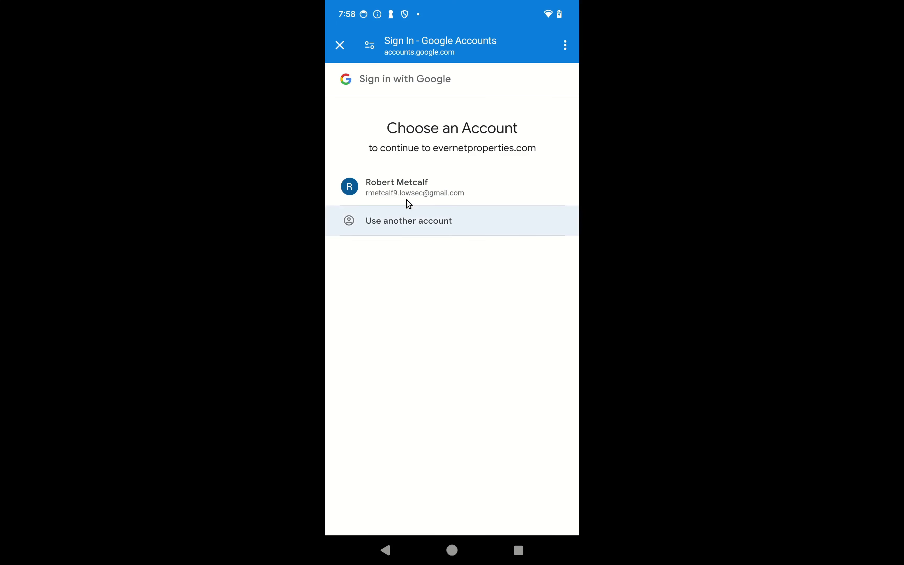
left_click(404, 193)
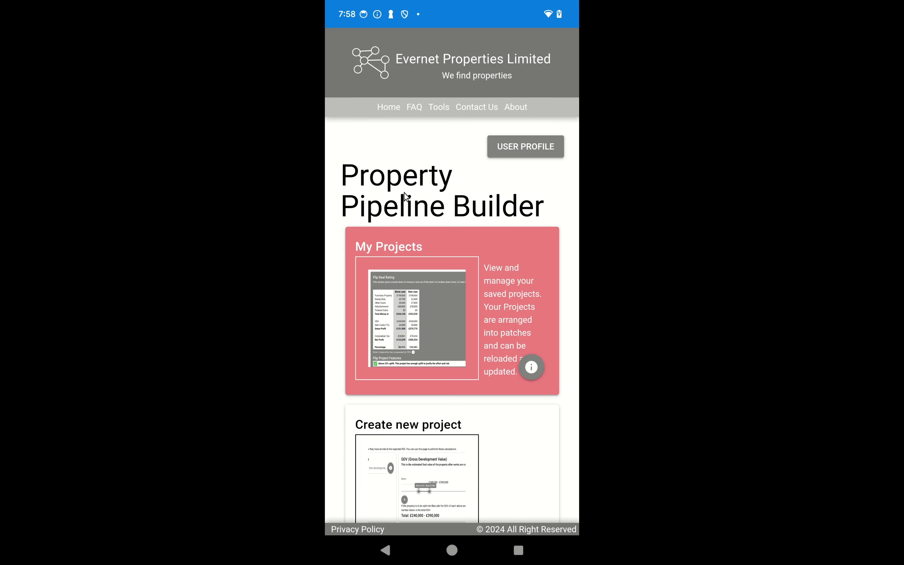
scroll(475, 387, "down", 1)
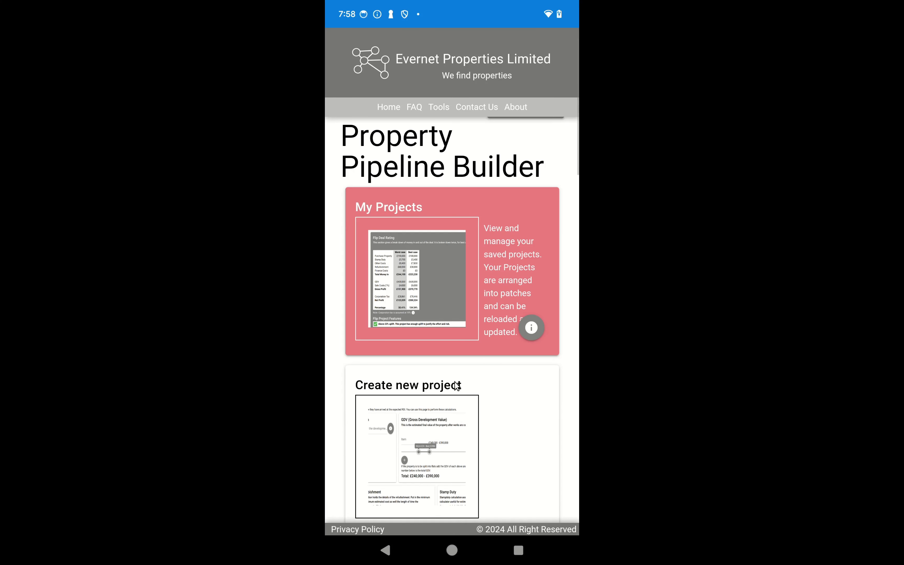
left_click(450, 298)
left_click(410, 368)
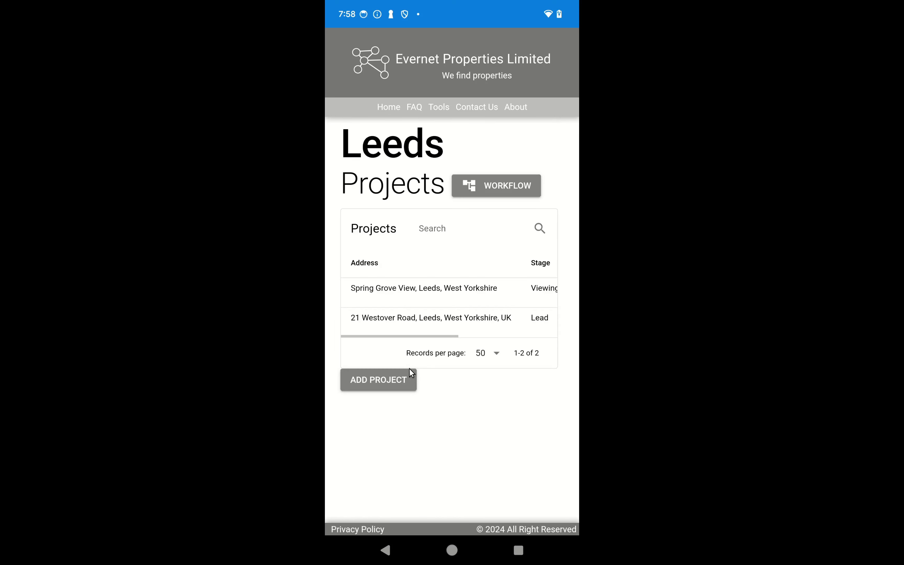
left_click(380, 320)
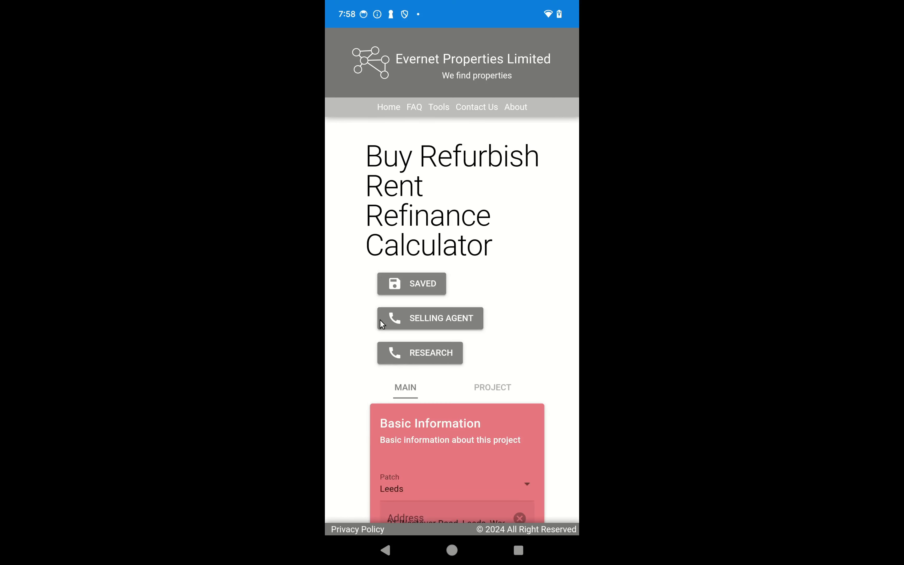
scroll(507, 331, "down", 5)
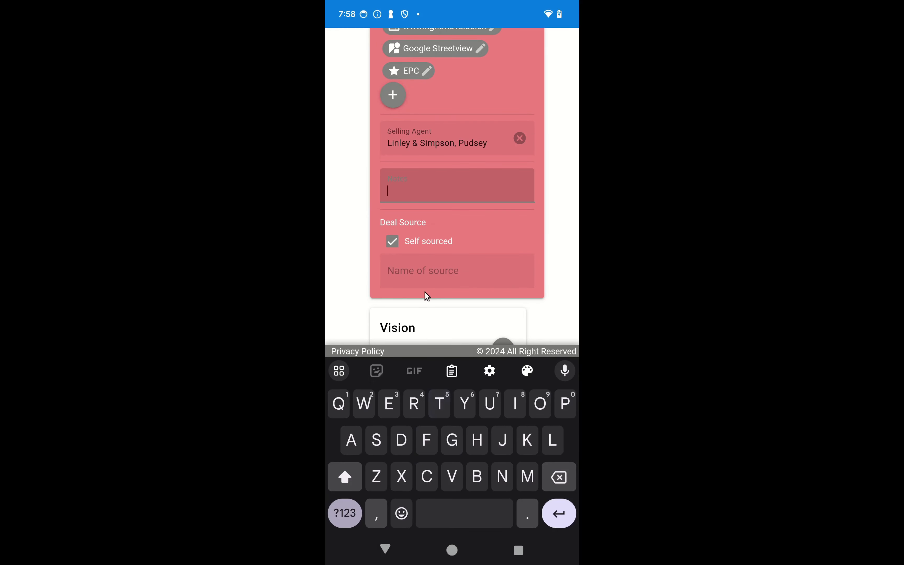
scroll(474, 266, "up", 3)
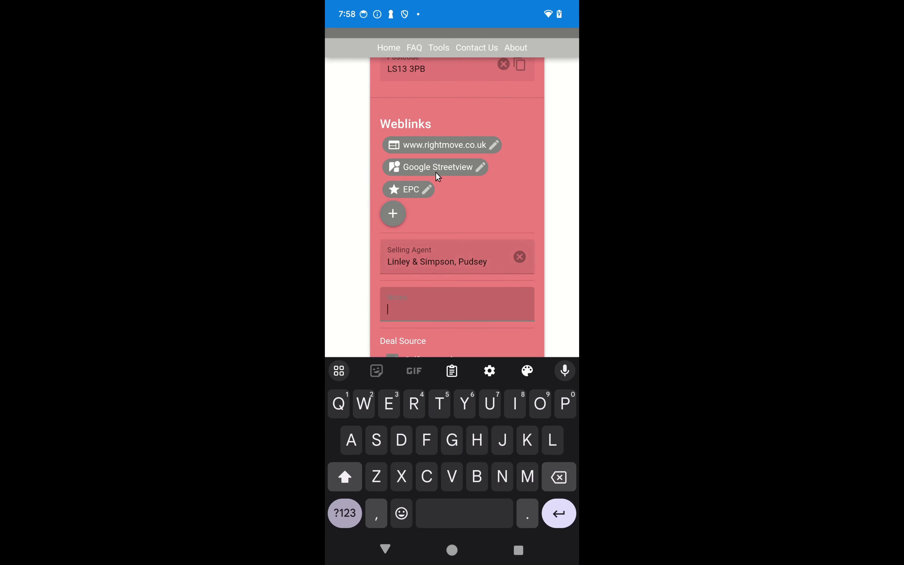
Open the Rightmove weblink, accept cookies, browse the listing photos, then close it.
left_click(435, 147)
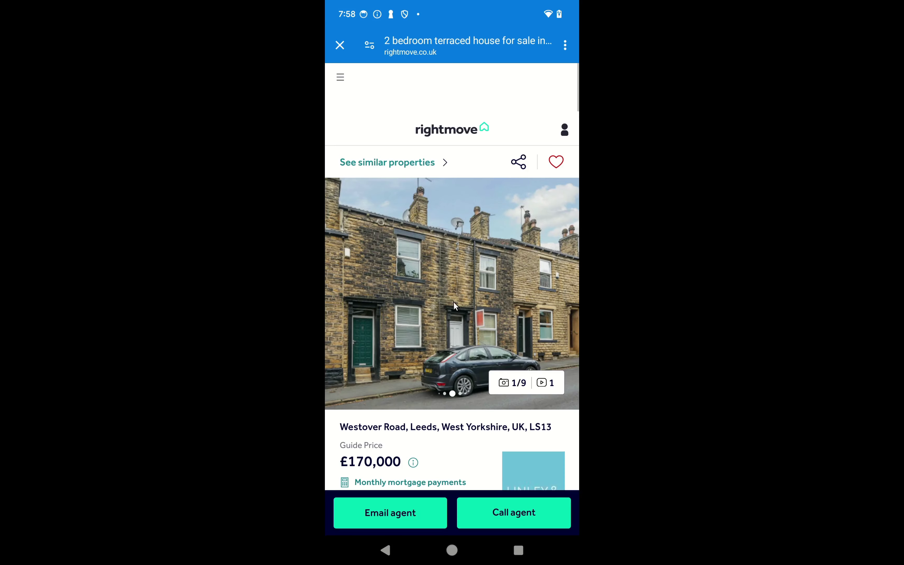
left_click(463, 387)
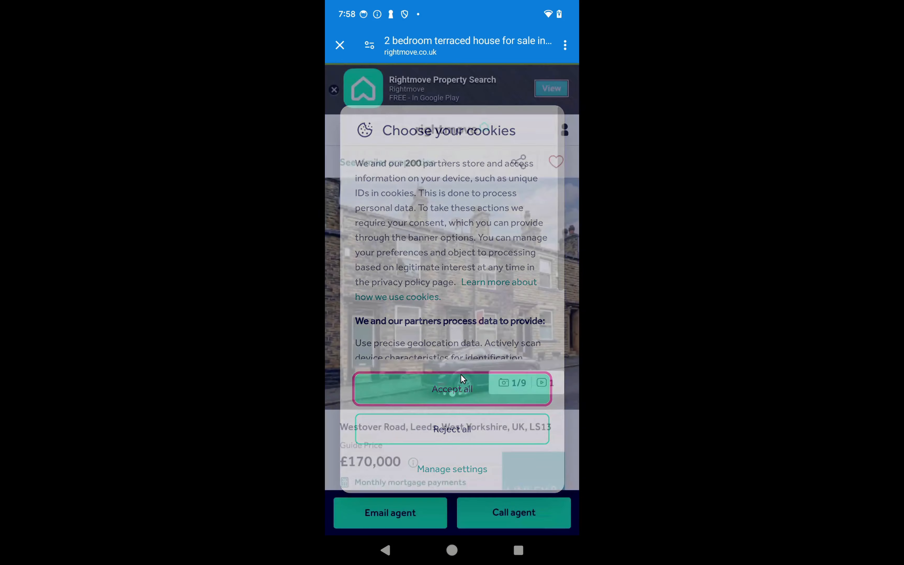
scroll(447, 276, "down", 4)
scroll(449, 285, "up", 2)
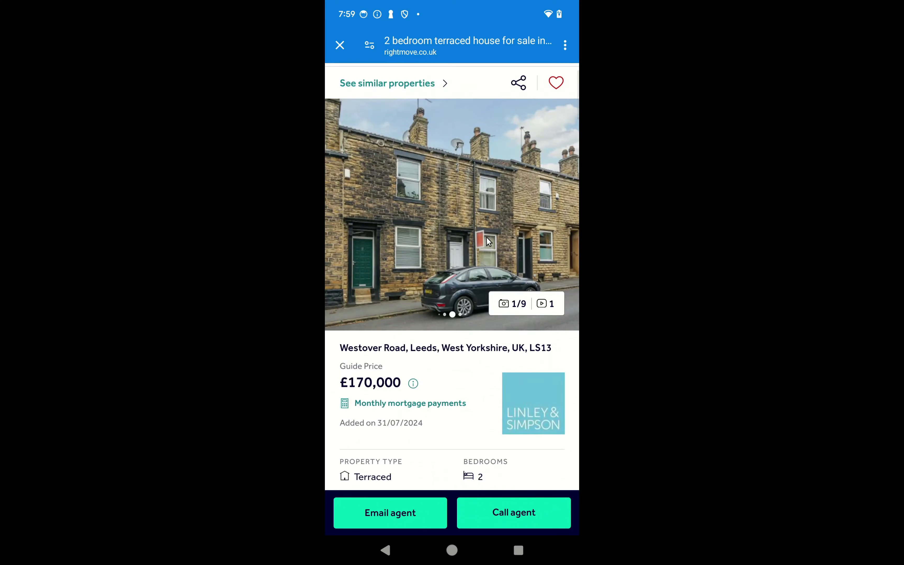
left_click(476, 255)
scroll(434, 377, "down", 4)
scroll(434, 378, "up", 4)
left_click(339, 47)
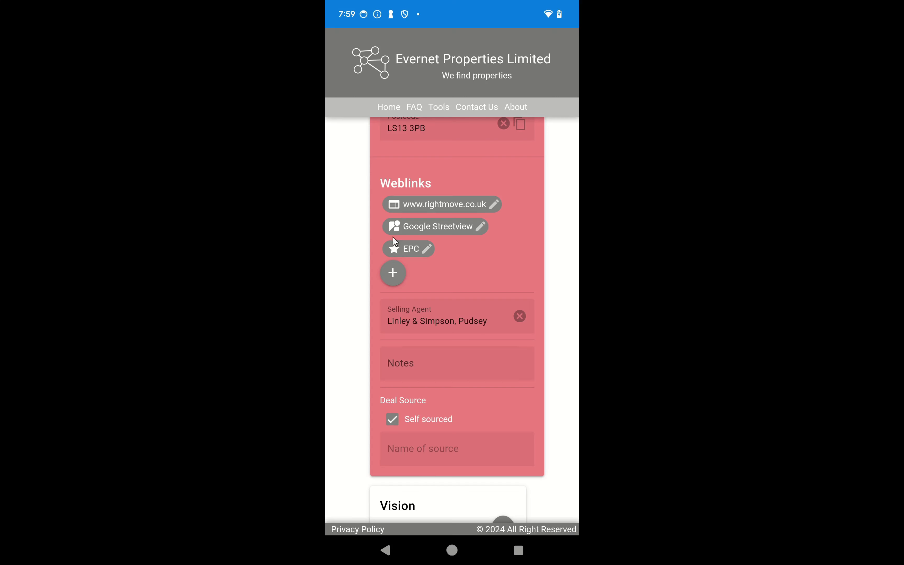
left_click(432, 227)
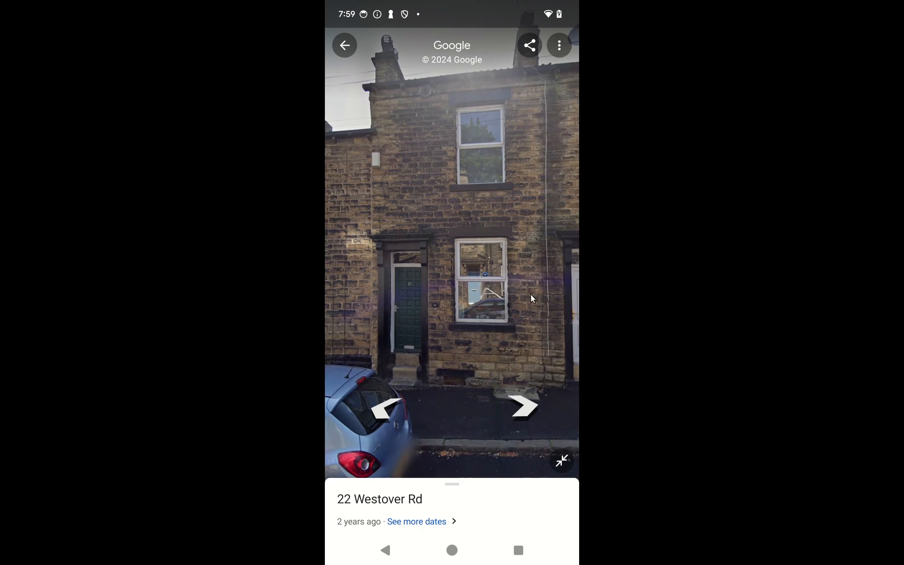
left_click_drag(386, 365, 447, 300)
left_click_drag(382, 301, 529, 274)
left_click_drag(422, 295, 529, 298)
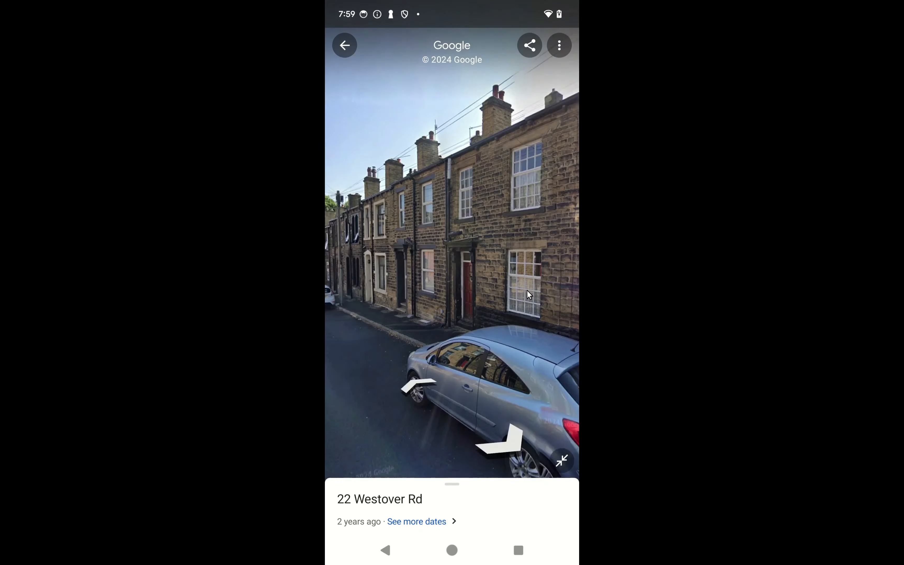
left_click_drag(421, 273, 533, 308)
left_click_drag(377, 278, 521, 257)
left_click_drag(354, 251, 388, 299)
left_click_drag(490, 301, 354, 297)
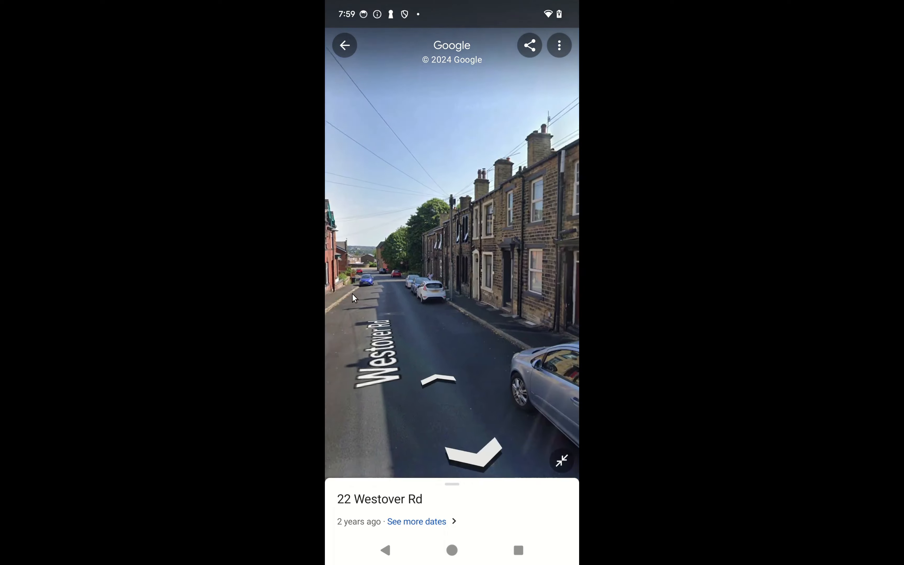
left_click(428, 379)
left_click(429, 385)
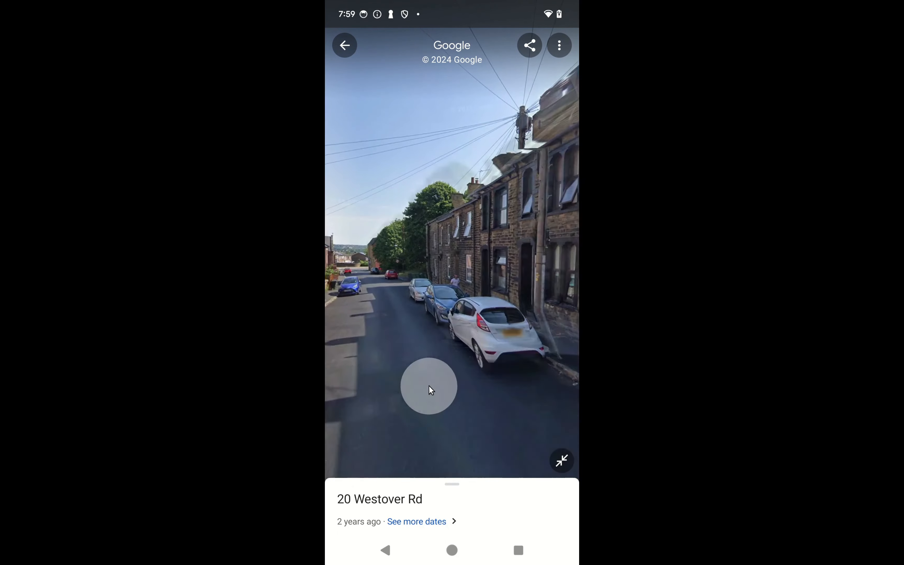
left_click_drag(457, 361, 359, 367)
left_click(413, 388)
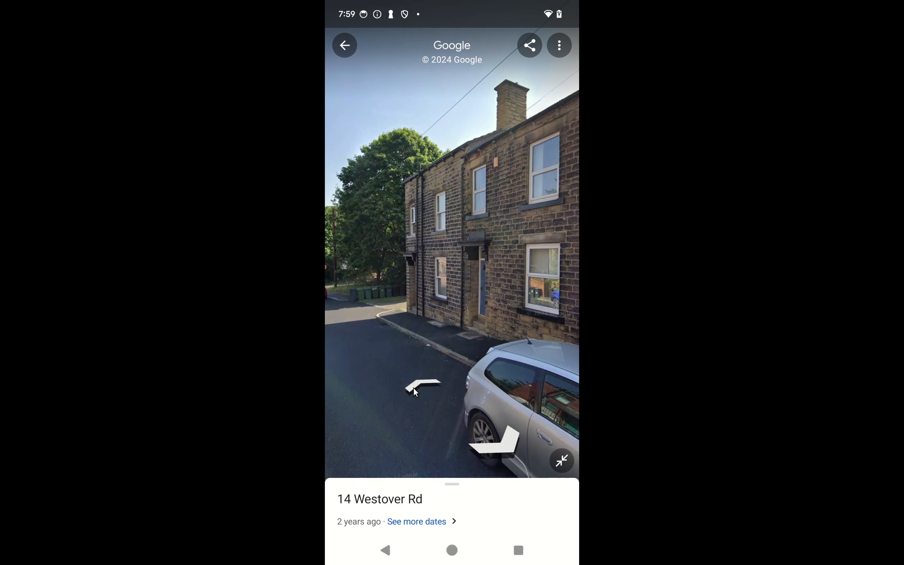
left_click_drag(465, 316, 528, 282)
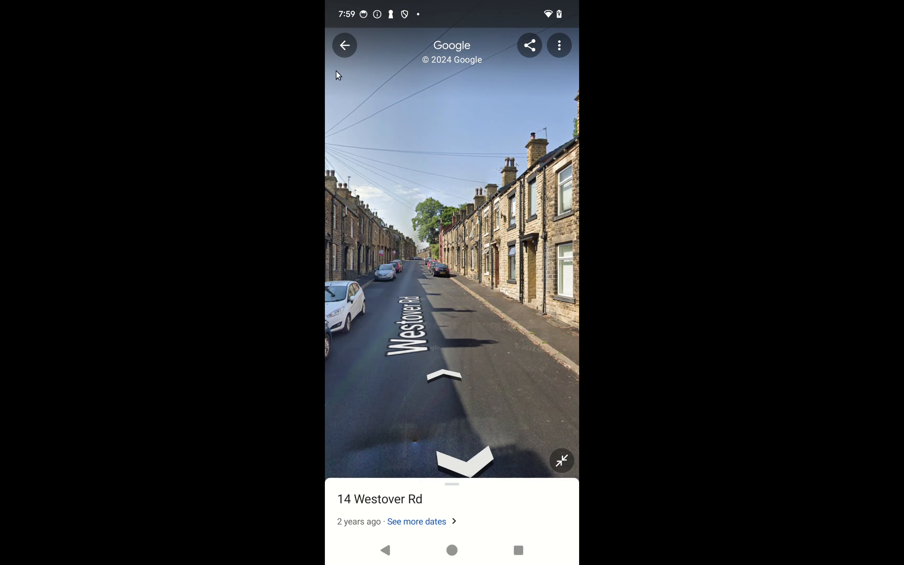
left_click(345, 45)
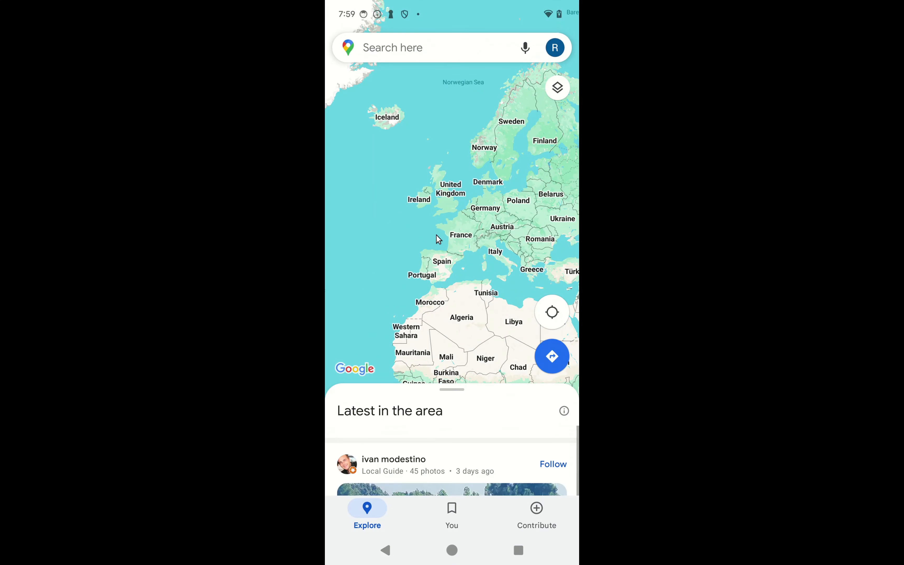
left_click(387, 550)
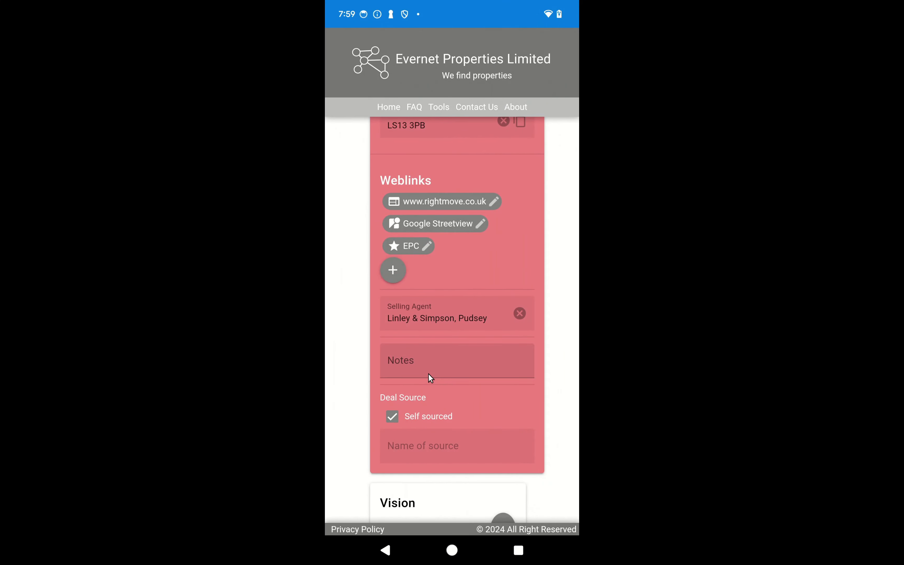